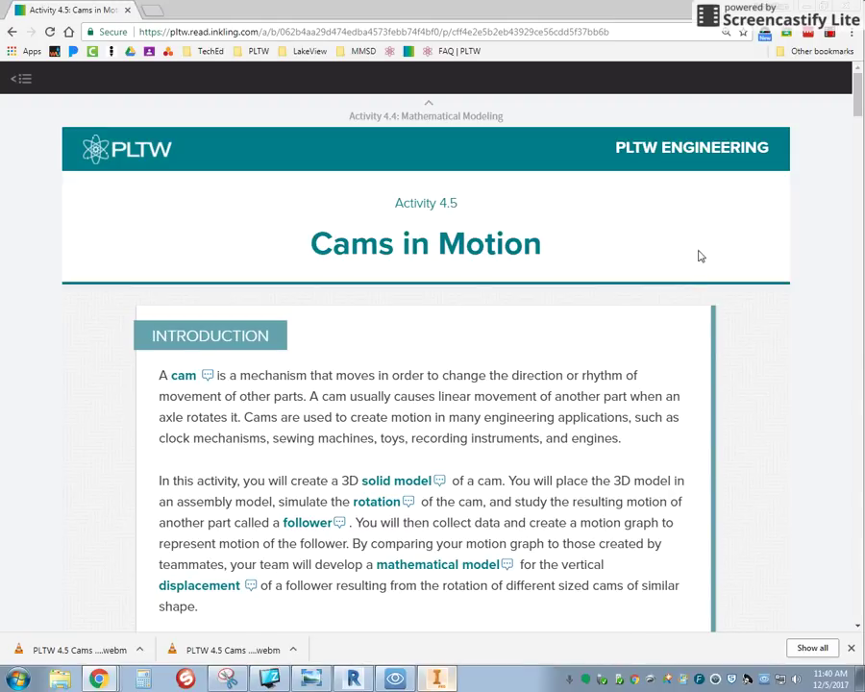
- Read the Cams in Motion procedure, examining the nominal diameter options, cam shapes, square hole size and work feature requirements
{"action": "left_click", "coordinate": [669, 238]}
{"action": "scroll", "coordinate": [610, 310], "scroll_direction": "down", "scroll_amount": 20}
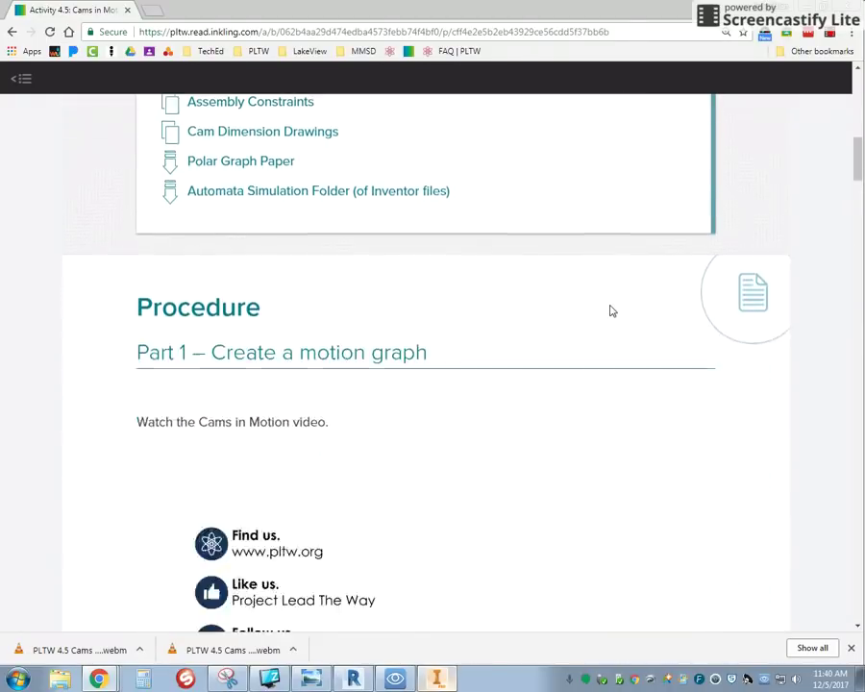
{"action": "scroll", "coordinate": [610, 307], "scroll_direction": "down", "scroll_amount": 1}
{"action": "scroll", "coordinate": [608, 313], "scroll_direction": "up", "scroll_amount": 2}
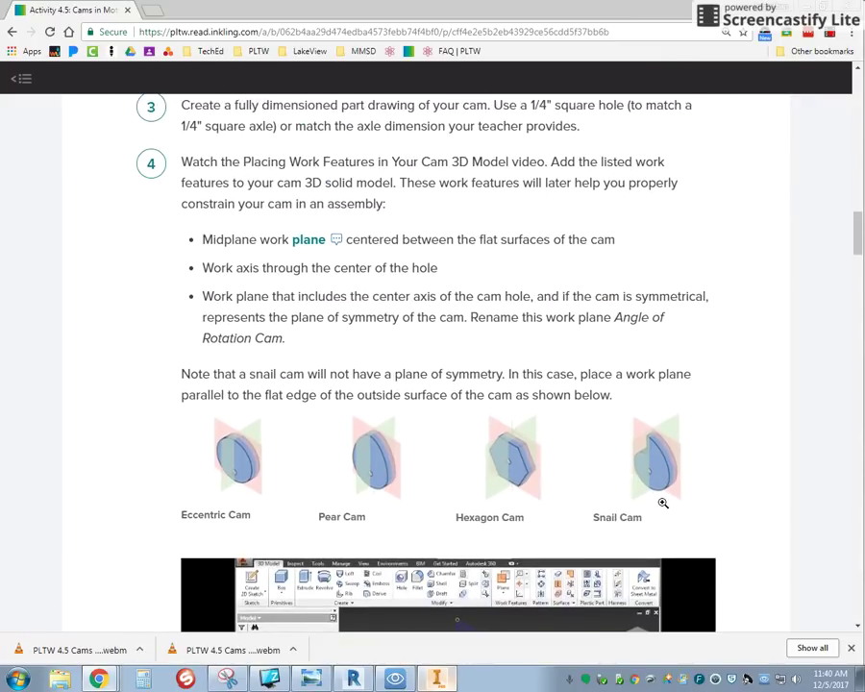
{"action": "scroll", "coordinate": [556, 437], "scroll_direction": "up", "scroll_amount": 5}
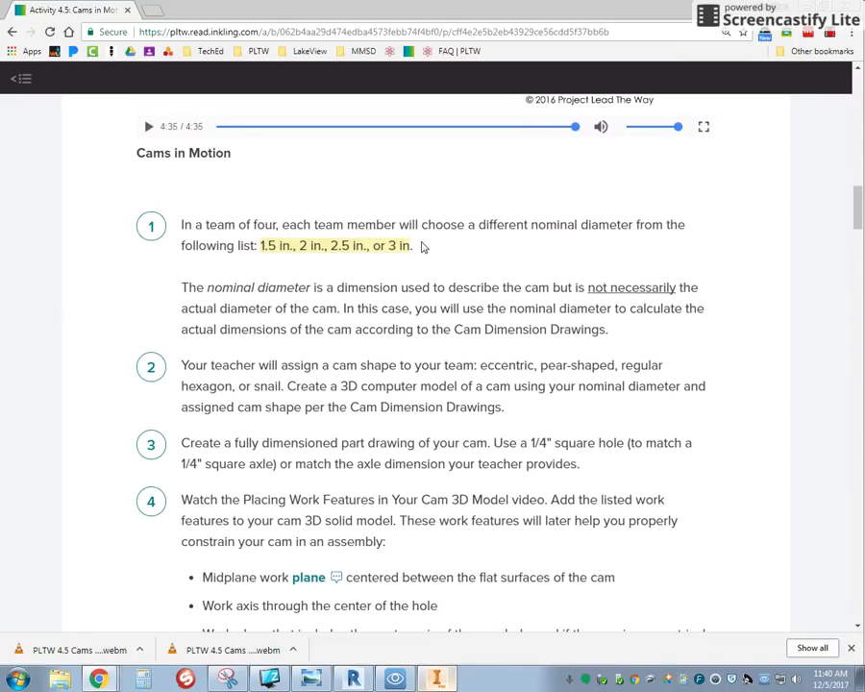
{"action": "scroll", "coordinate": [420, 247], "scroll_direction": "down", "scroll_amount": 3}
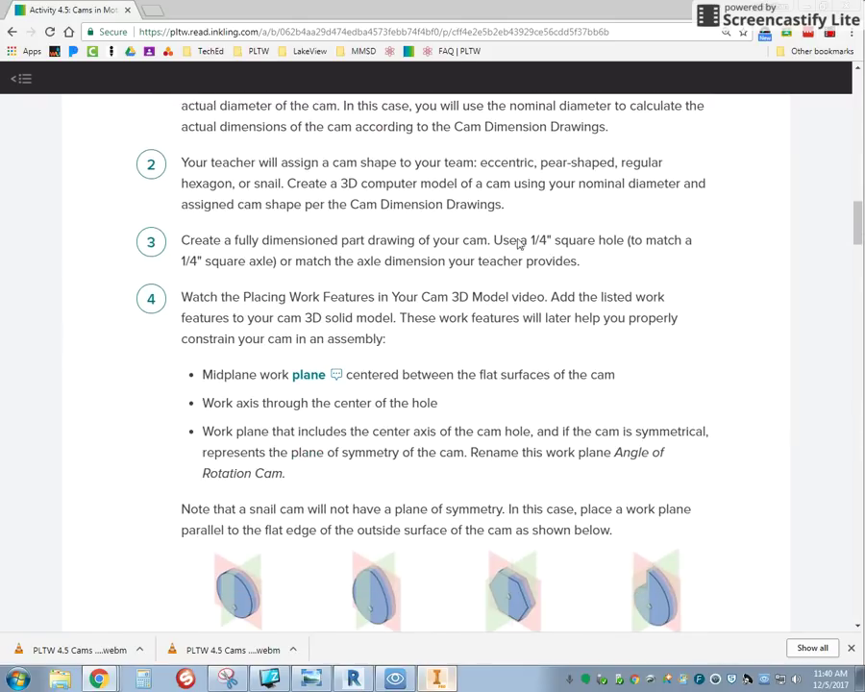
- Switch to Autodesk Inventor and create a new part from the Standard.ipt template
{"action": "left_click", "coordinate": [445, 681]}
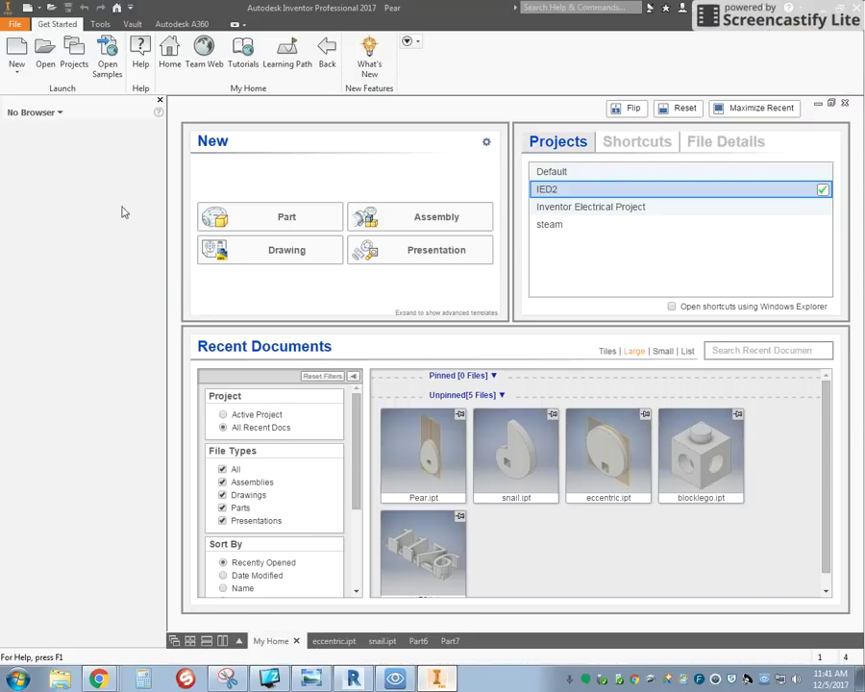
{"action": "left_click", "coordinate": [24, 46]}
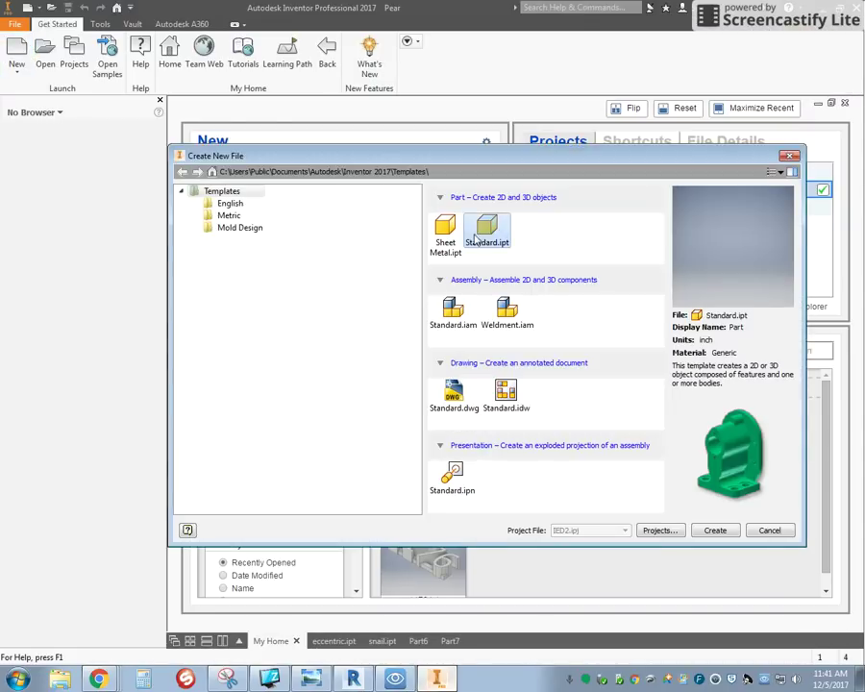
{"action": "left_click", "coordinate": [716, 530]}
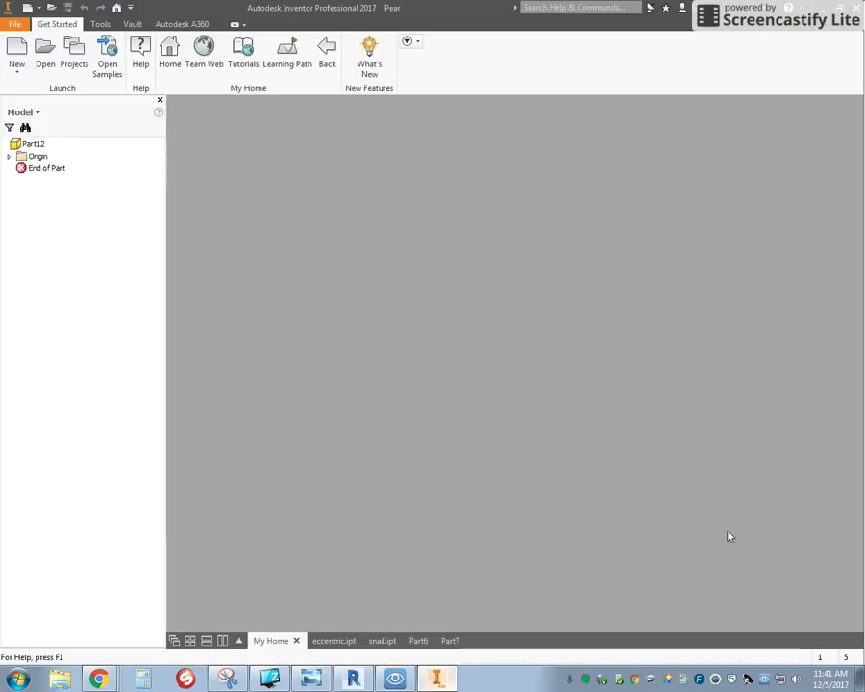
- Start a sketch on the front plane and draw a 0.25 by 0.25 in center-point rectangle at the origin
{"action": "key", "text": "s"}
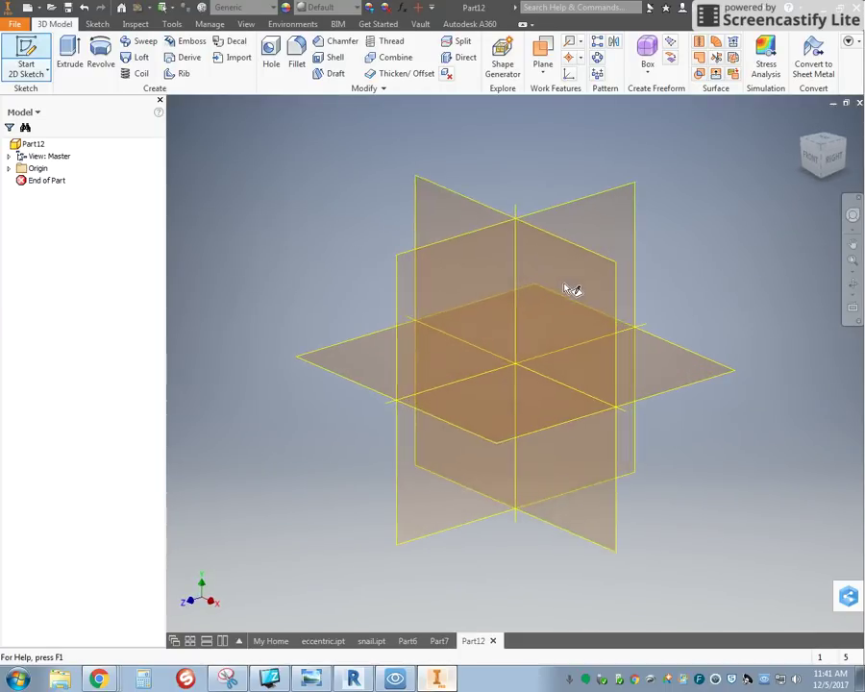
{"action": "left_click", "coordinate": [579, 276]}
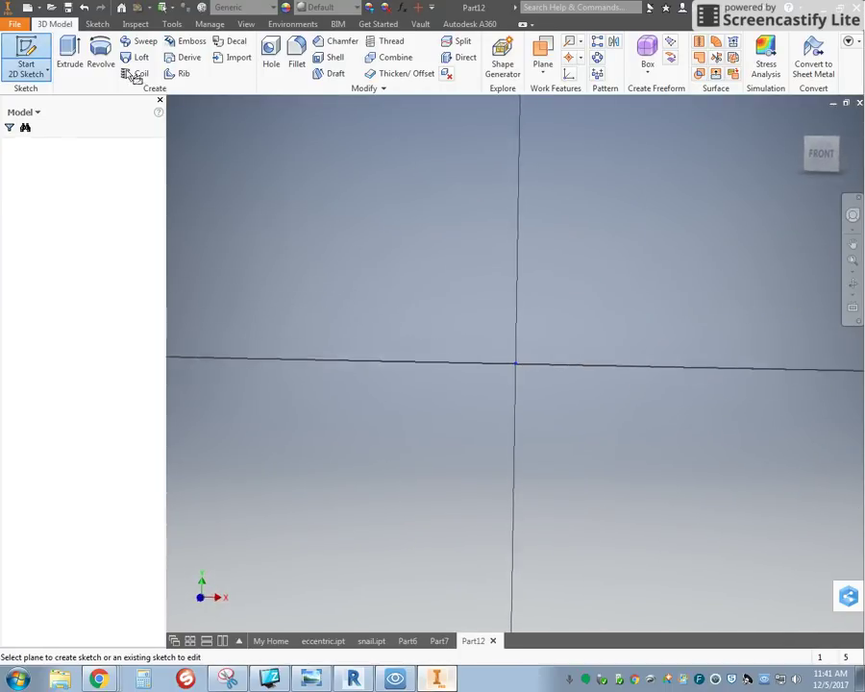
{"action": "left_click", "coordinate": [178, 59]}
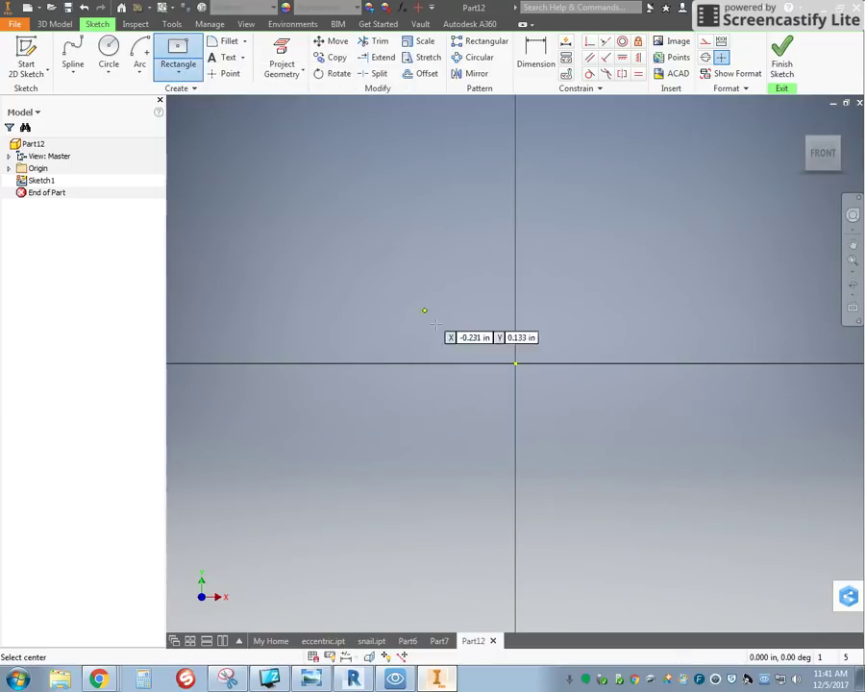
{"action": "left_click", "coordinate": [516, 363]}
{"action": "type", "text": ".25"}
{"action": "key", "text": "Tab"}
{"action": "type", "text": ".25"}
{"action": "key", "text": "Return"}
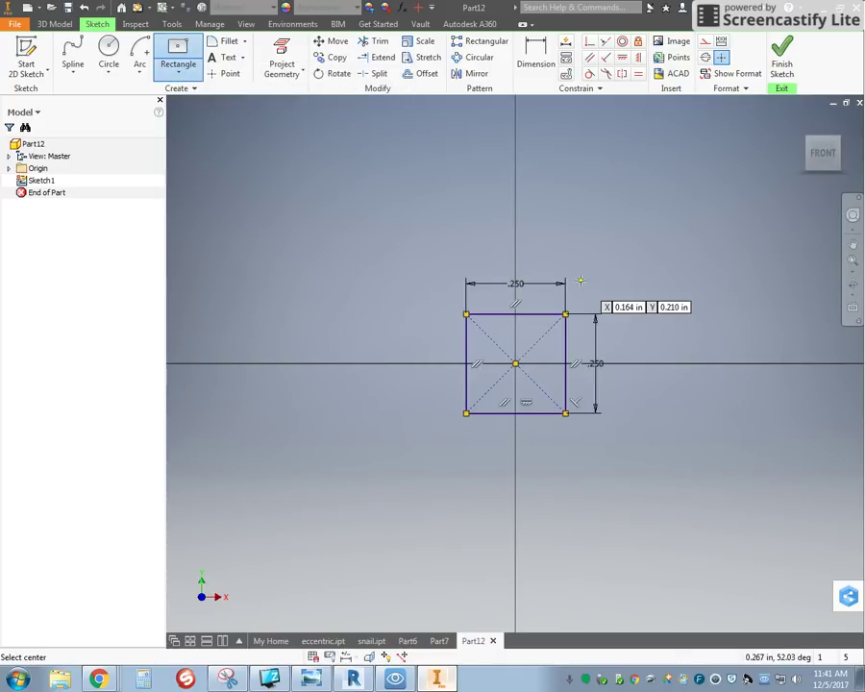
- Draw a six-sided polygon centered on the origin, about 0.92 in across flats, with its upper edge roughly horizontal
{"action": "scroll", "coordinate": [351, 448], "scroll_direction": "up", "scroll_amount": 2}
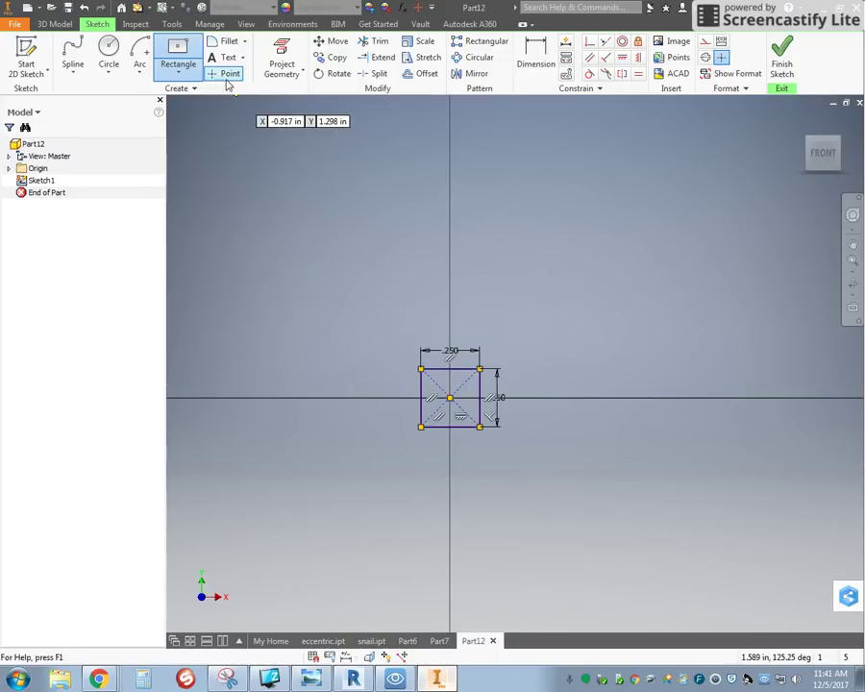
{"action": "left_click", "coordinate": [187, 74]}
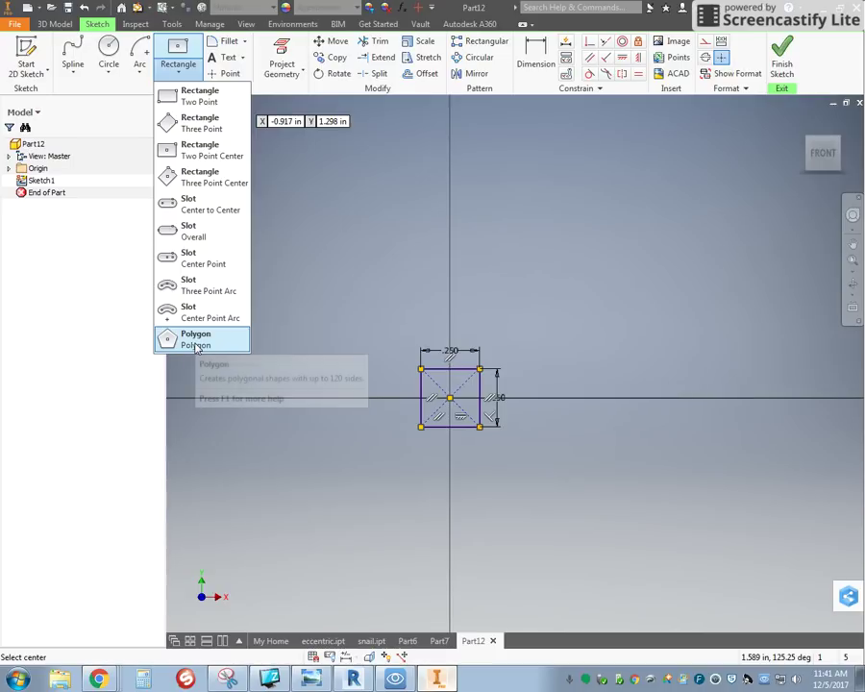
{"action": "left_click", "coordinate": [194, 344]}
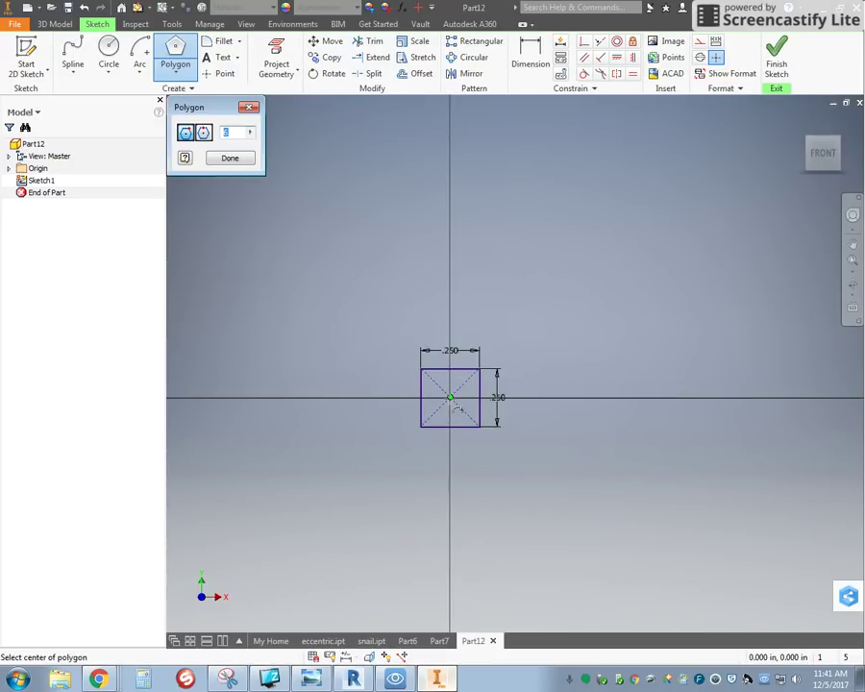
{"action": "type", "text": "6"}
{"action": "left_click", "coordinate": [452, 399]}
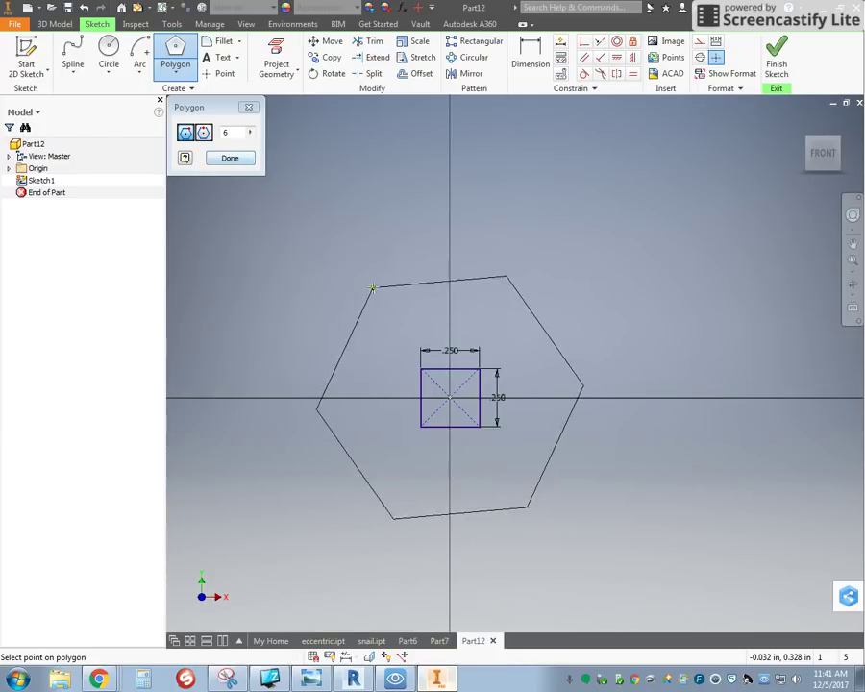
{"action": "left_click", "coordinate": [388, 289]}
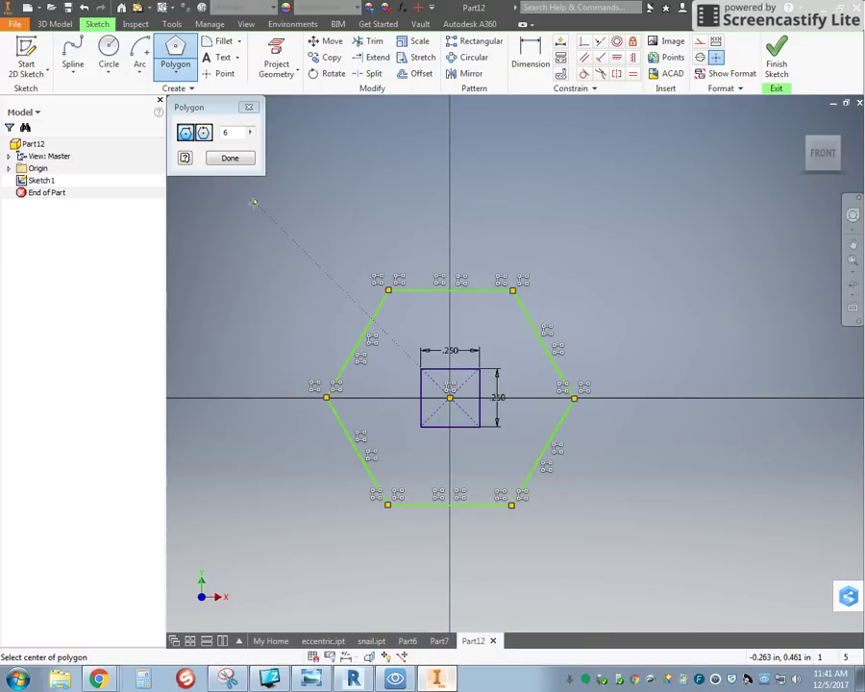
{"action": "left_click", "coordinate": [230, 160]}
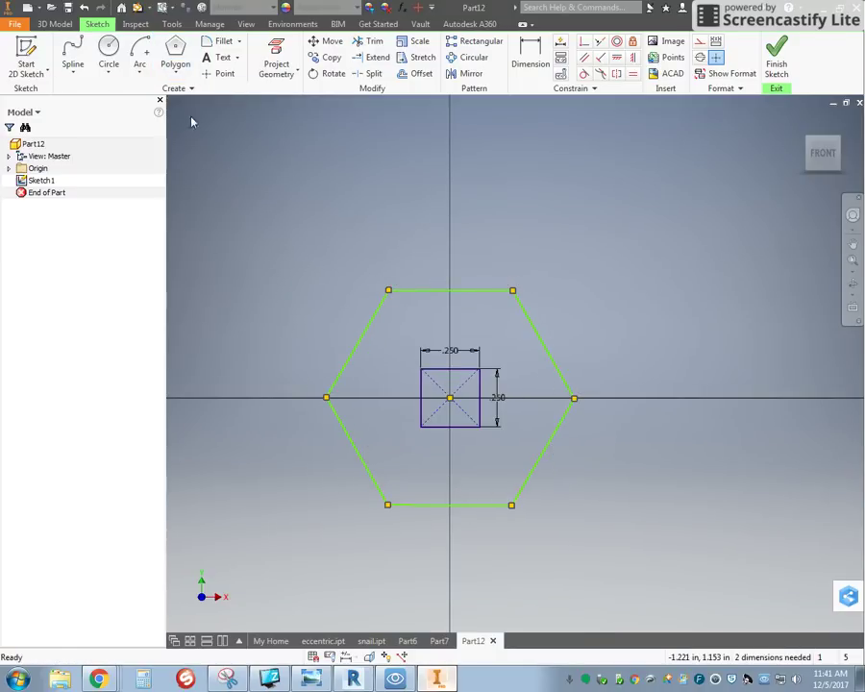
{"action": "left_click", "coordinate": [530, 58]}
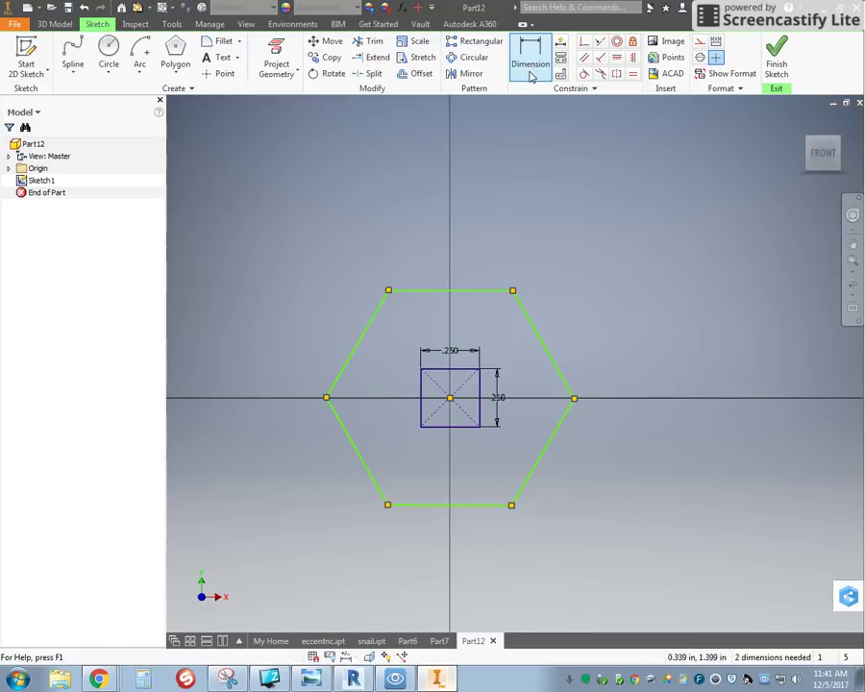
{"action": "left_click", "coordinate": [439, 291]}
{"action": "left_click", "coordinate": [450, 507]}
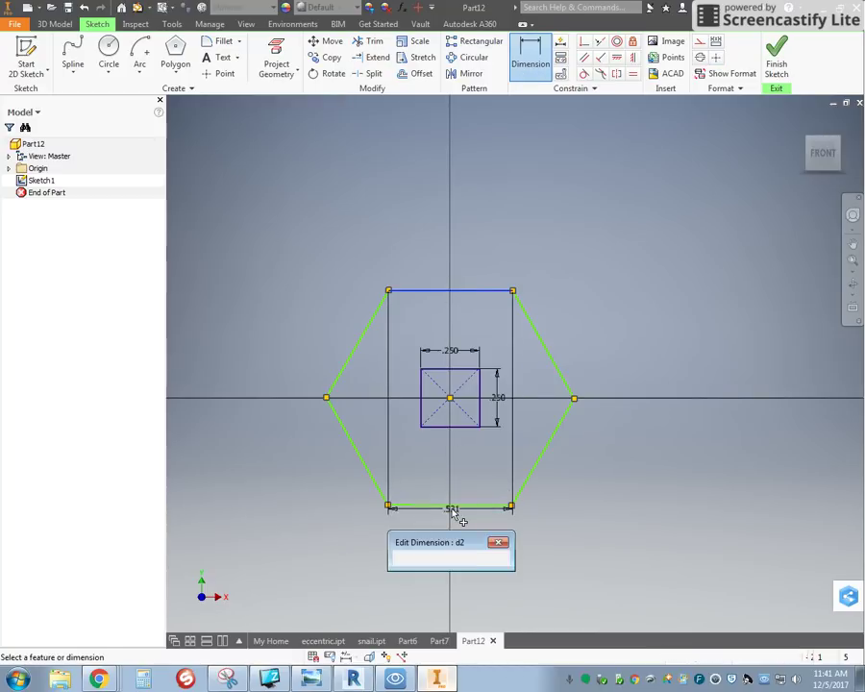
{"action": "left_click", "coordinate": [499, 542]}
{"action": "key", "text": "ctrl+z"}
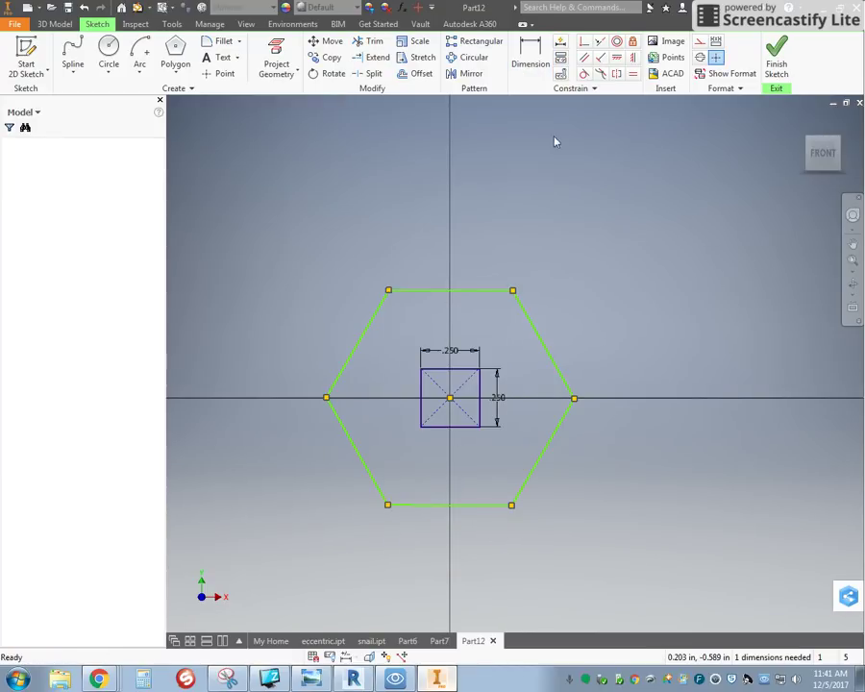
- Dimension the distance between the hexagon's upper and lower edges and set it to 1.5 in
{"action": "left_click", "coordinate": [429, 291]}
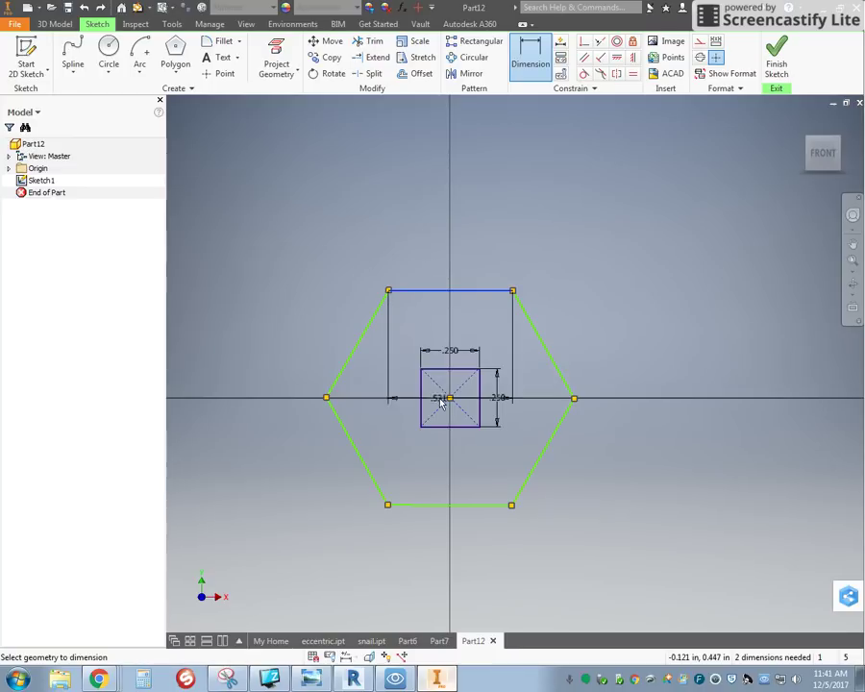
{"action": "left_click", "coordinate": [455, 505]}
{"action": "left_click", "coordinate": [249, 387]}
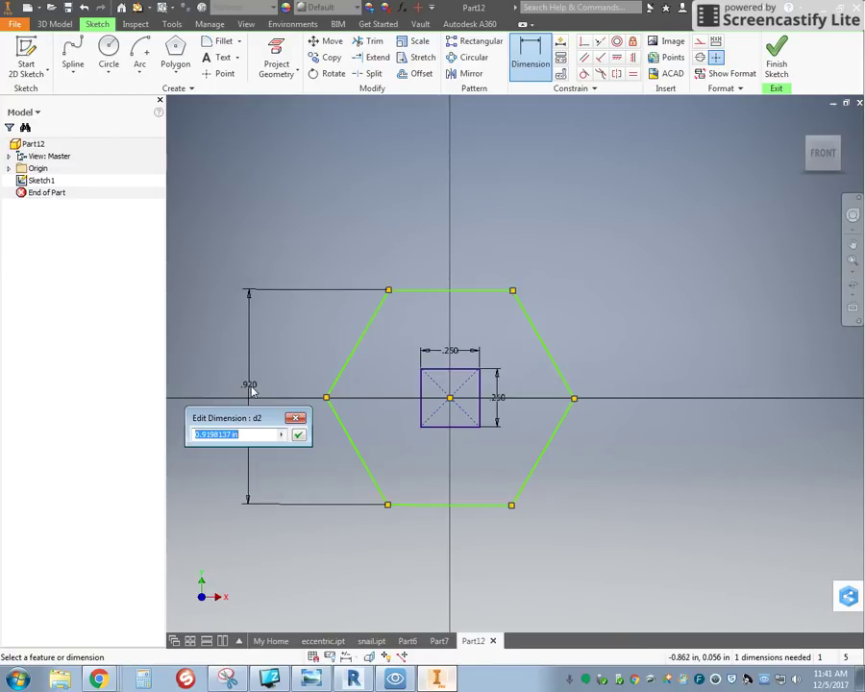
{"action": "type", "text": "1.5"}
{"action": "key", "text": "Return"}
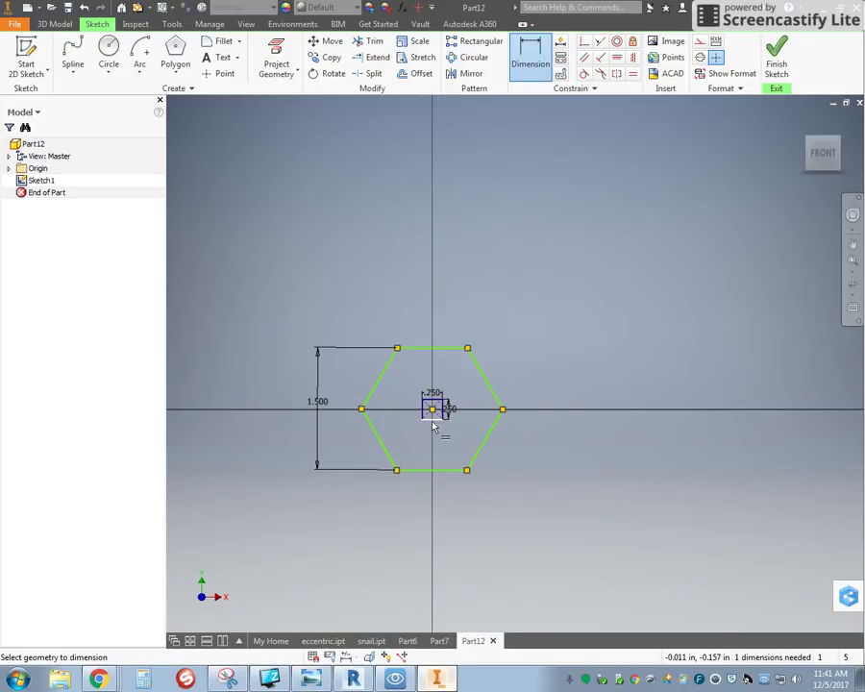
{"action": "key", "text": "Escape"}
- Pull on the hexagon's corner vertices to rotate it about its center and test its remaining freedom
{"action": "left_click_drag", "start_coordinate": [503, 414], "coordinate": [541, 452]}
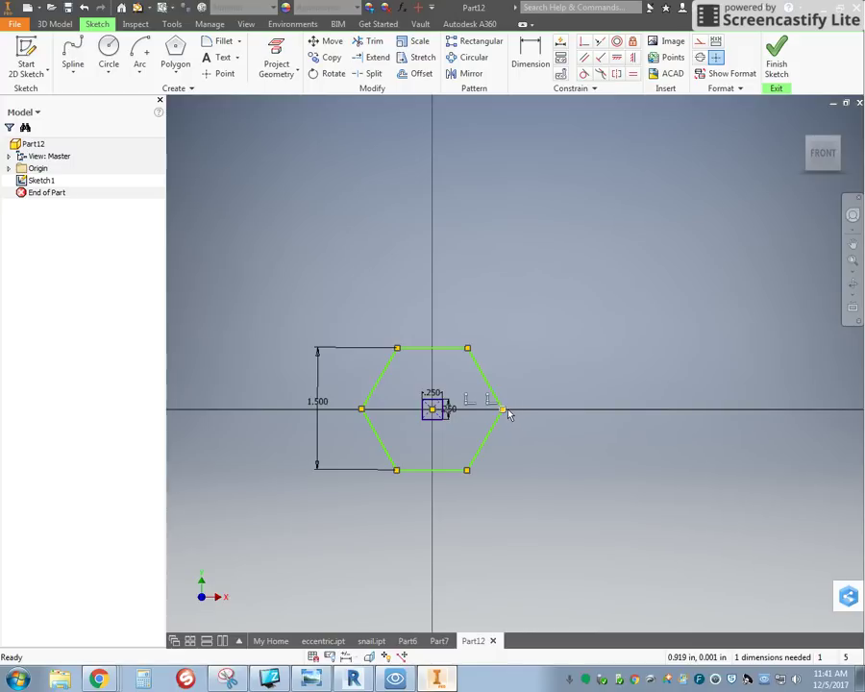
{"action": "left_click_drag", "start_coordinate": [503, 414], "coordinate": [470, 481]}
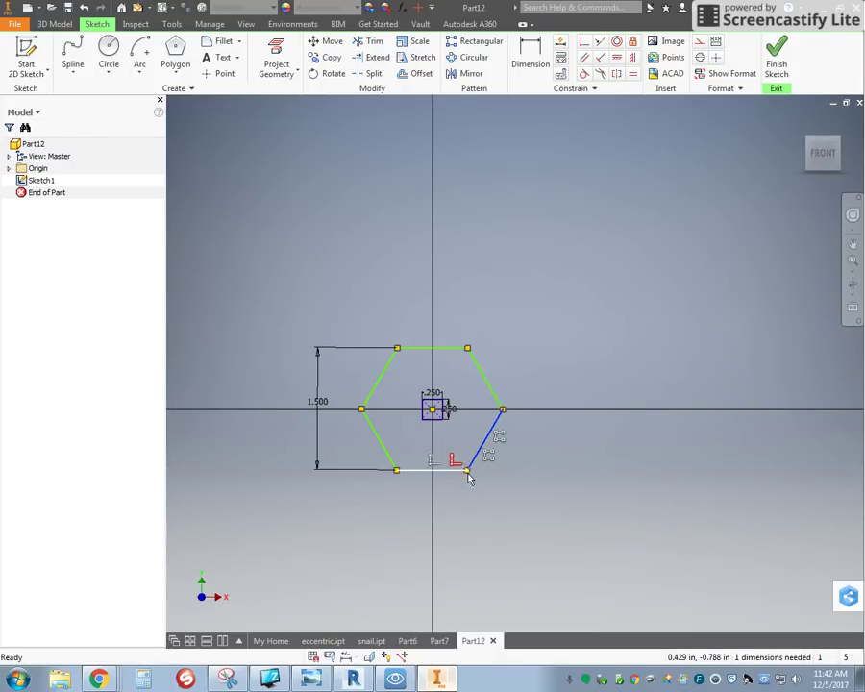
{"action": "left_click", "coordinate": [468, 502]}
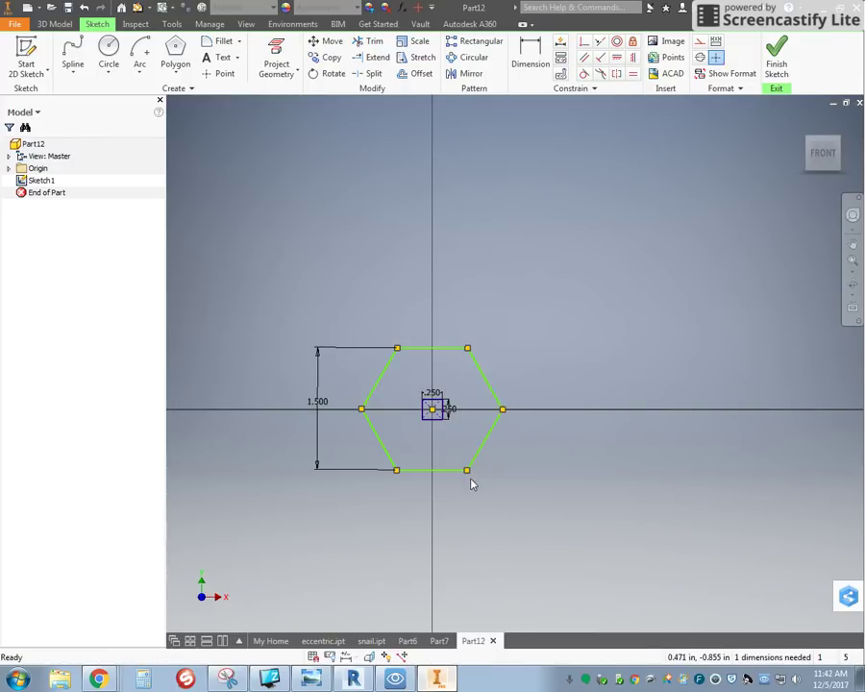
{"action": "mouse_move", "coordinate": [362, 410]}
{"action": "left_mouse_down"}
{"action": "mouse_move", "coordinate": [395, 323]}
{"action": "mouse_move", "coordinate": [371, 405]}
{"action": "left_mouse_up"}
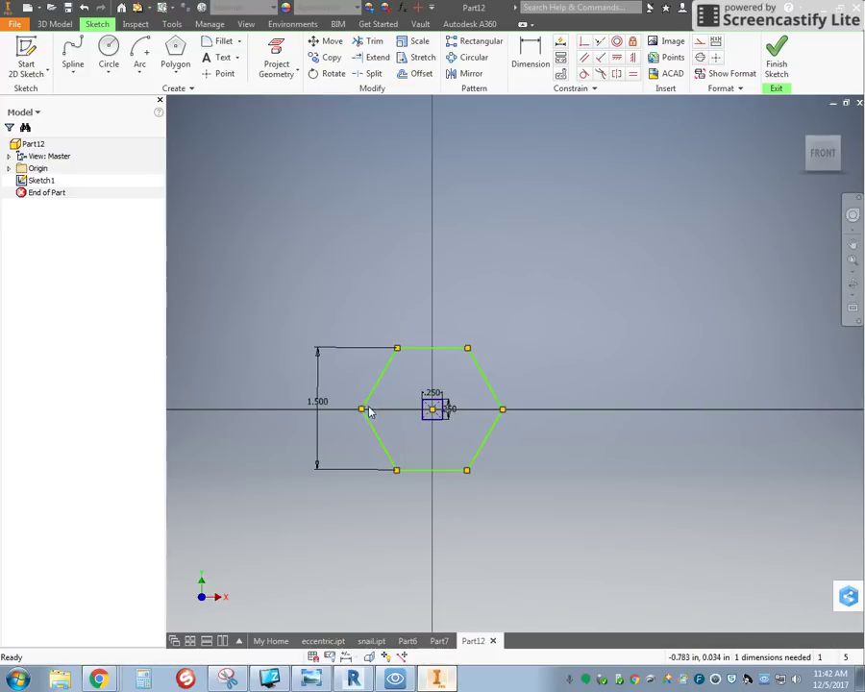
{"action": "scroll", "coordinate": [373, 407], "scroll_direction": "down", "scroll_amount": 5}
{"action": "scroll", "coordinate": [302, 420], "scroll_direction": "down", "scroll_amount": 8}
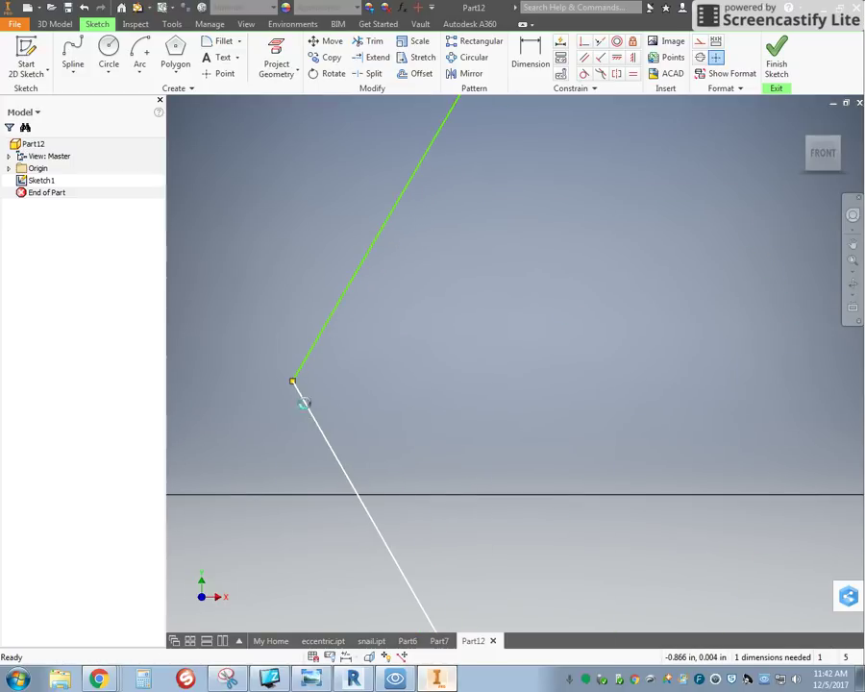
{"action": "mouse_move", "coordinate": [294, 383]}
{"action": "left_mouse_down"}
{"action": "mouse_move", "coordinate": [290, 469]}
{"action": "mouse_move", "coordinate": [291, 359]}
{"action": "mouse_move", "coordinate": [293, 381]}
{"action": "mouse_move", "coordinate": [363, 303]}
{"action": "mouse_move", "coordinate": [346, 317]}
{"action": "mouse_move", "coordinate": [394, 320]}
{"action": "left_mouse_up"}
{"action": "scroll", "coordinate": [286, 353], "scroll_direction": "down", "scroll_amount": 6}
{"action": "scroll", "coordinate": [289, 395], "scroll_direction": "up", "scroll_amount": 6}
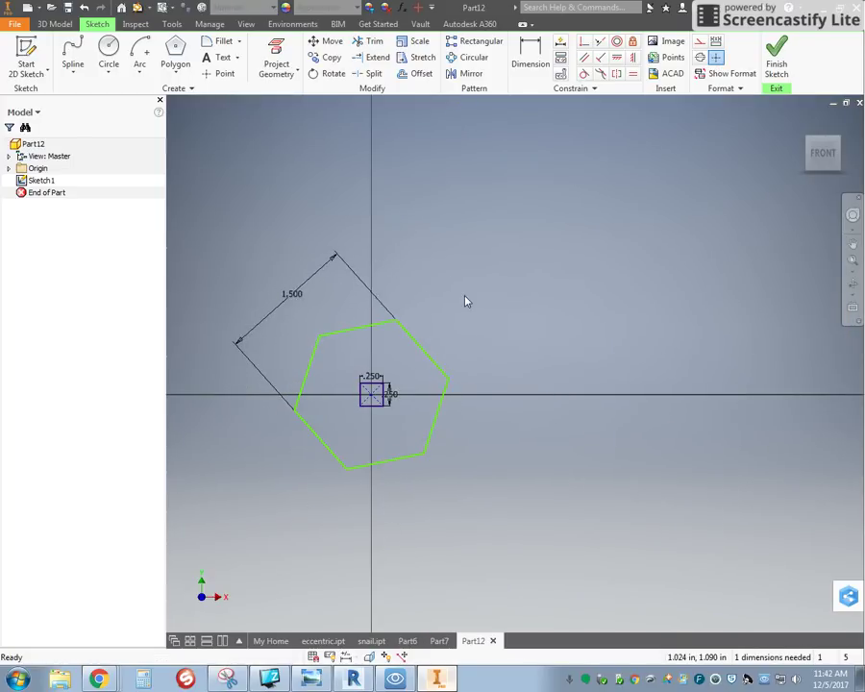
- Apply a horizontal constraint to the tilted hexagon's upper-right edge and finish the sketch
{"action": "left_click", "coordinate": [617, 57]}
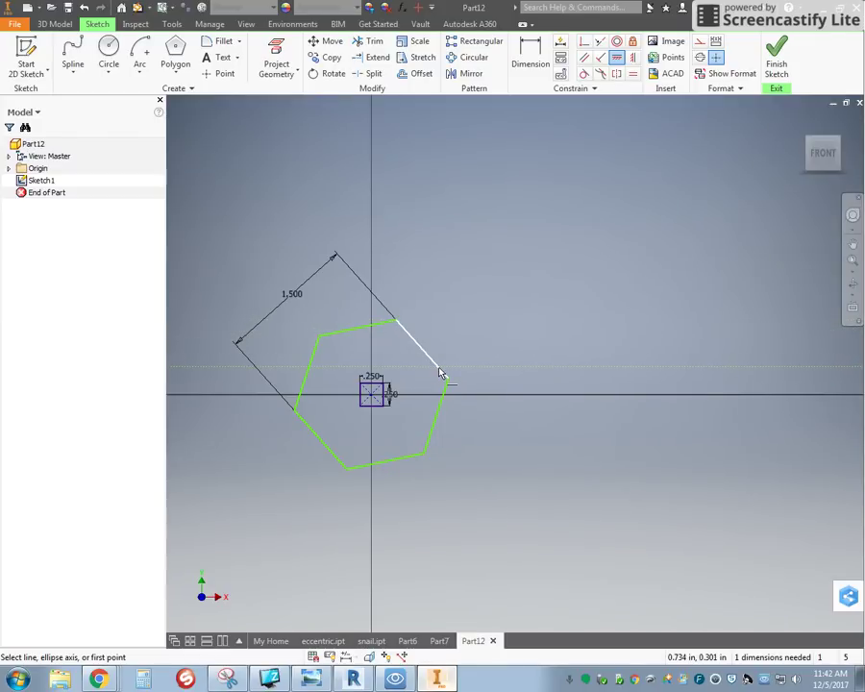
{"action": "left_click", "coordinate": [440, 373]}
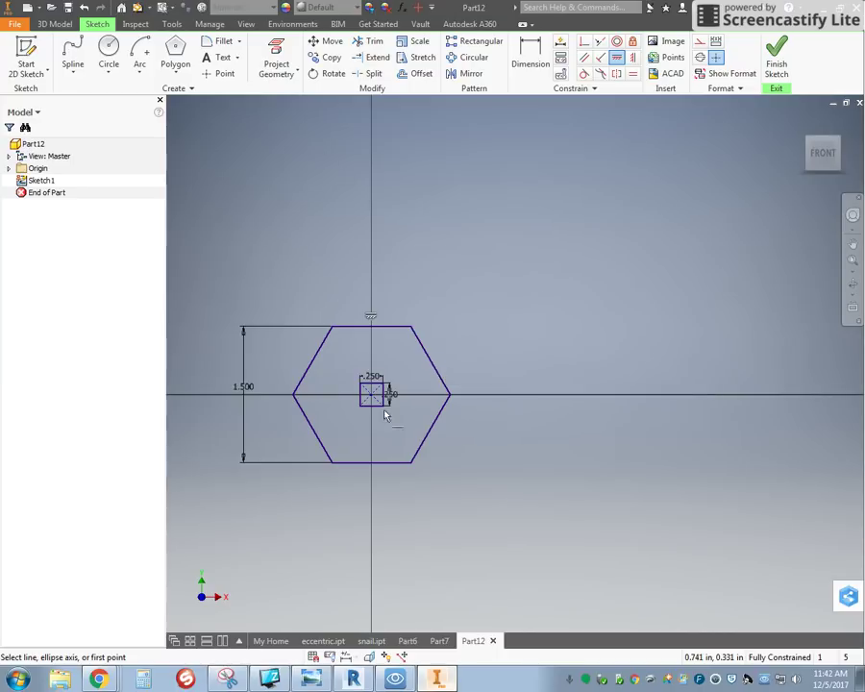
{"action": "left_click", "coordinate": [776, 59]}
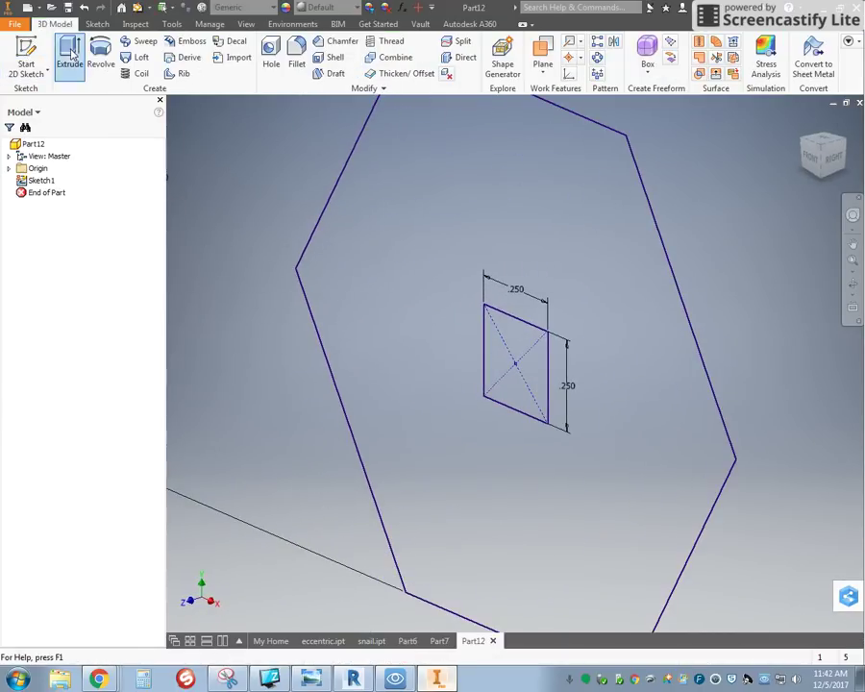
- Extrude the hexagonal profile around the square hole 0.25 in symmetrically about the sketch plane
{"action": "left_click", "coordinate": [70, 55]}
{"action": "left_click", "coordinate": [564, 256]}
{"action": "left_click", "coordinate": [282, 512]}
{"action": "type", "text": ".25"}
{"action": "left_click", "coordinate": [262, 552]}
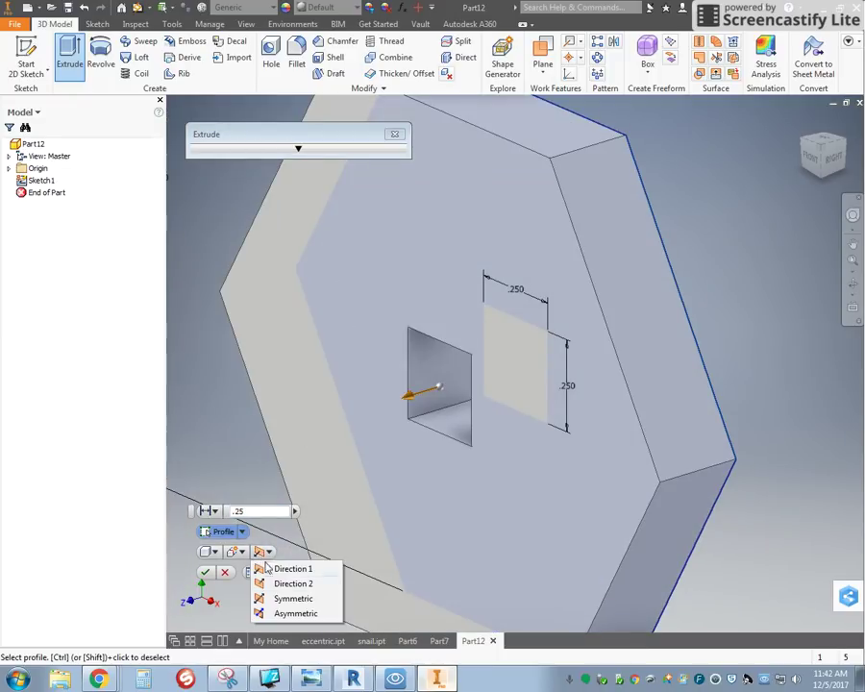
{"action": "left_click", "coordinate": [293, 612]}
{"action": "scroll", "coordinate": [370, 442], "scroll_direction": "down", "scroll_amount": 3}
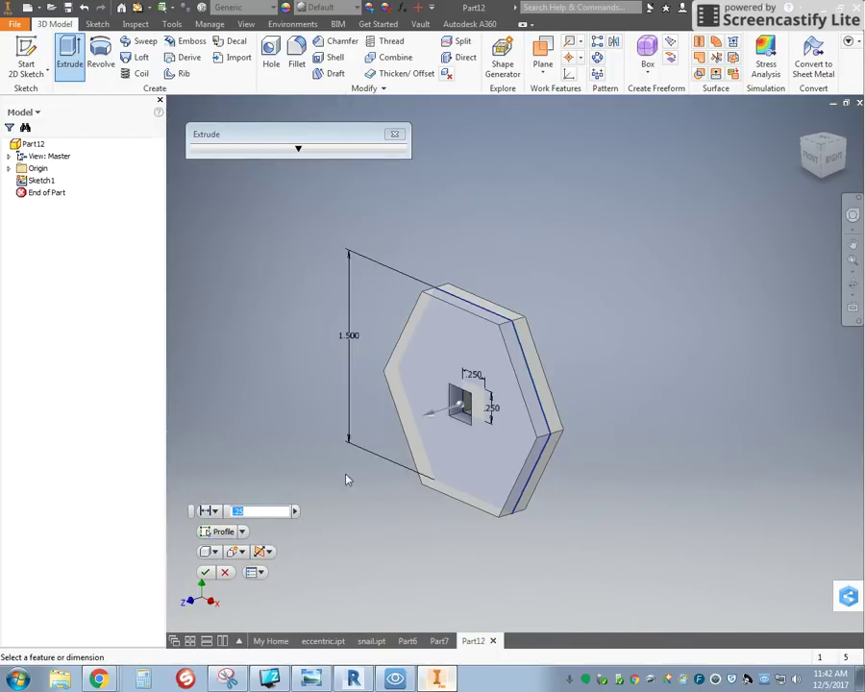
{"action": "left_click", "coordinate": [202, 572]}
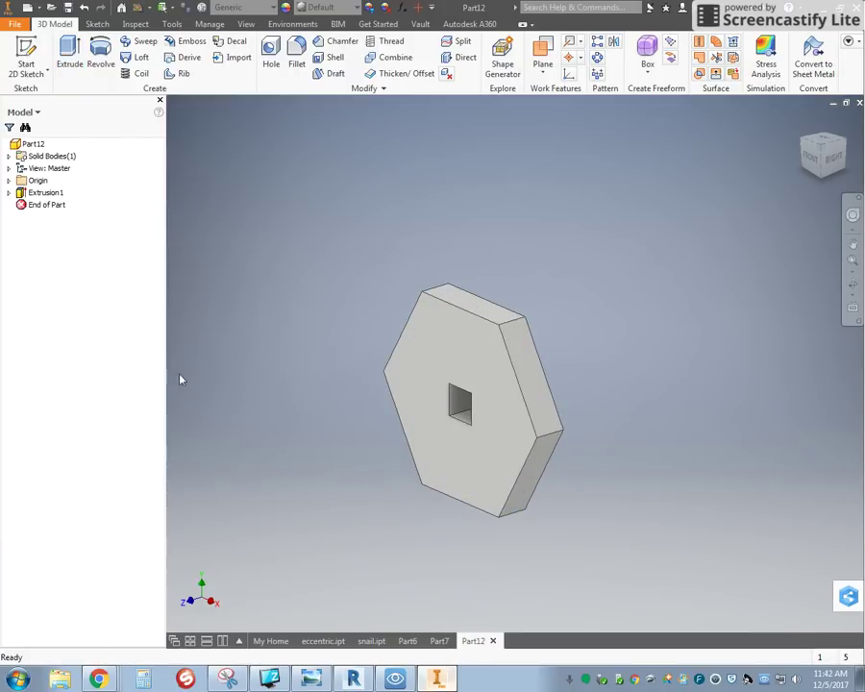
- Undo the extrusion and the whole hexagon, going back to the sketch with only the central square
{"action": "key", "text": "ctrl+z"}
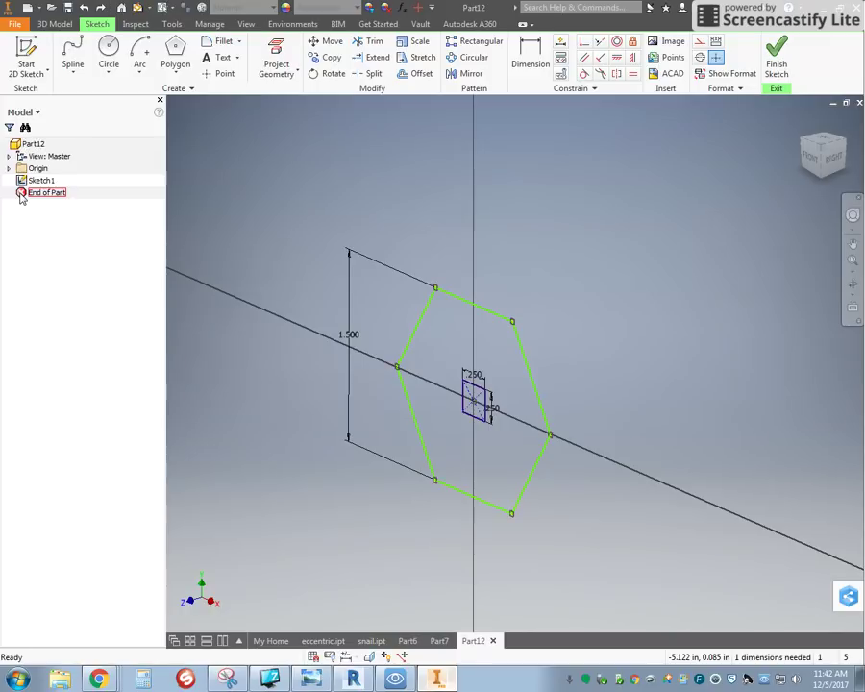
{"action": "key", "text": "ctrl+z"}
{"action": "key", "text": "ctrl+z"}
{"action": "key", "text": "ctrl+z"}
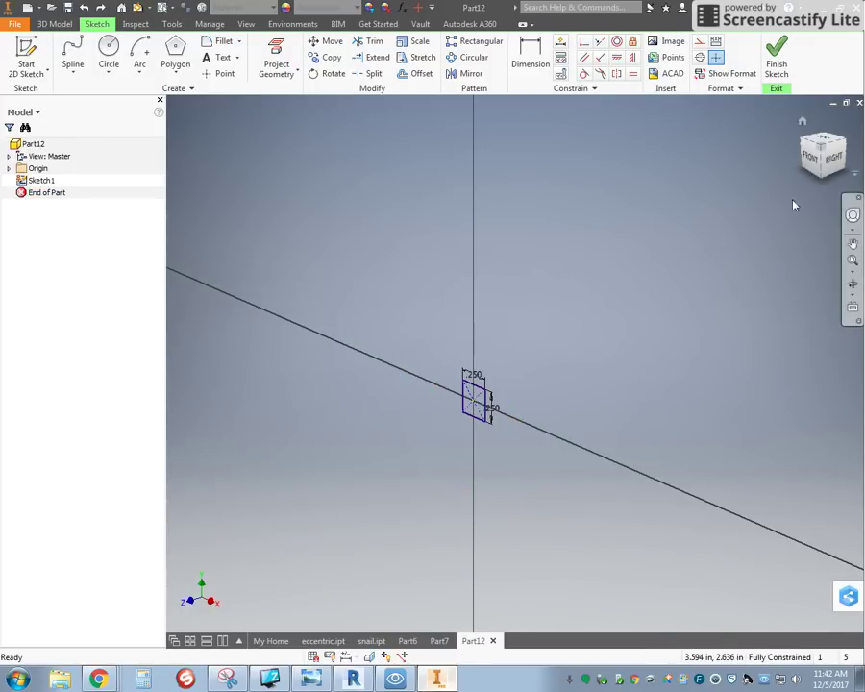
- In the front view, sketch a circle about 1.5 in in diameter centered on the square hole's center
{"action": "left_click", "coordinate": [812, 157]}
{"action": "scroll", "coordinate": [455, 450], "scroll_direction": "up", "scroll_amount": 5}
{"action": "scroll", "coordinate": [455, 444], "scroll_direction": "down", "scroll_amount": 2}
{"action": "left_click", "coordinate": [110, 53]}
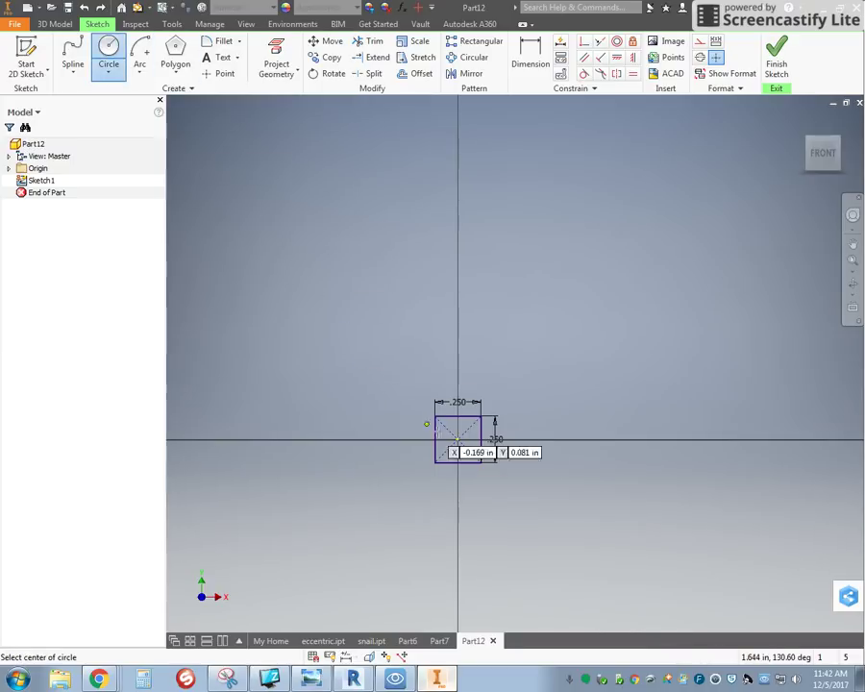
{"action": "left_click", "coordinate": [458, 440]}
{"action": "left_click", "coordinate": [457, 297]}
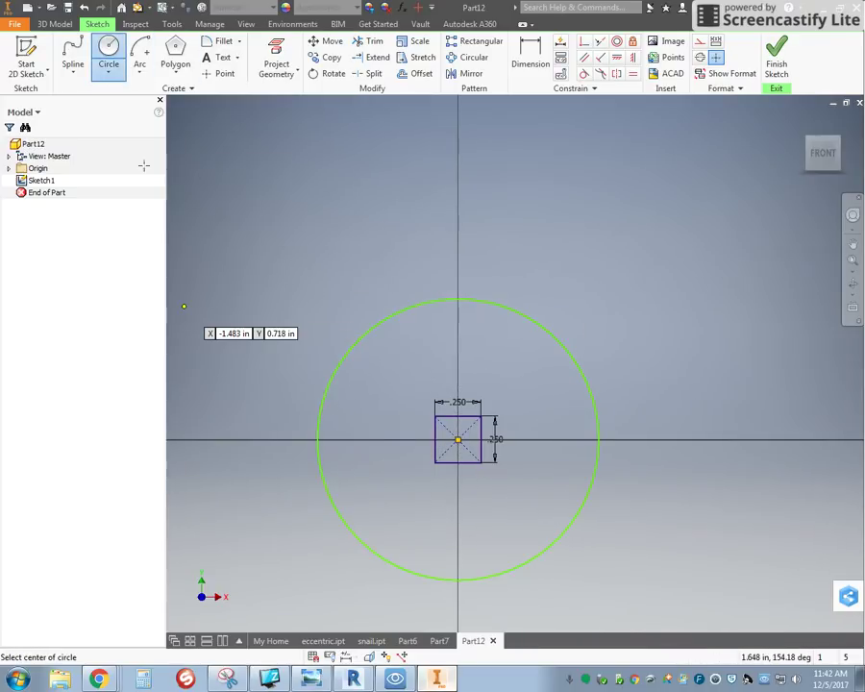
- Check the snail cam picture in Chrome and draw a three-point arc, radius about 1.3 in, from the circle's lowest point around to the vertical axis above
{"action": "left_click", "coordinate": [140, 71]}
{"action": "left_click", "coordinate": [159, 93]}
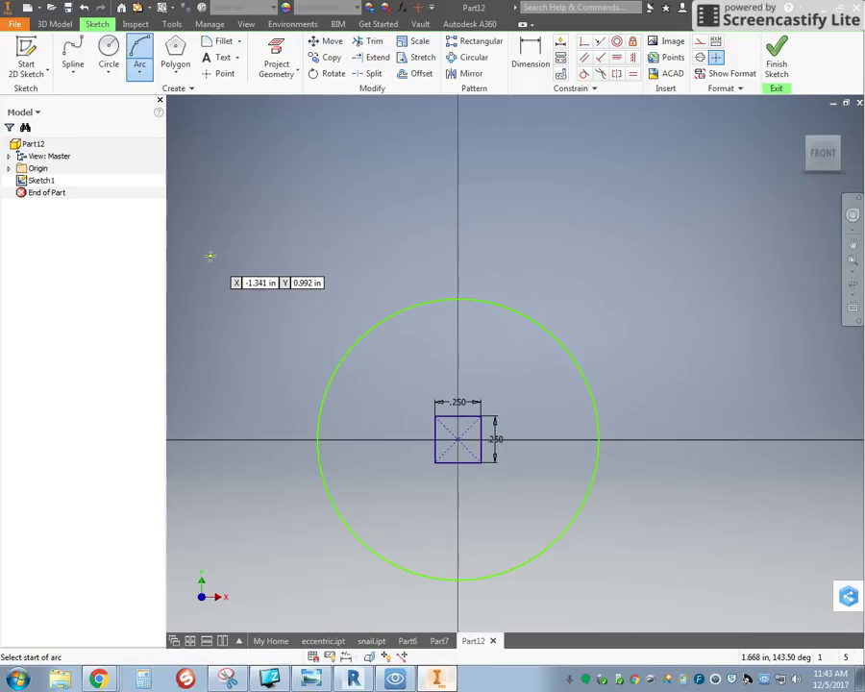
{"action": "left_click", "coordinate": [139, 73]}
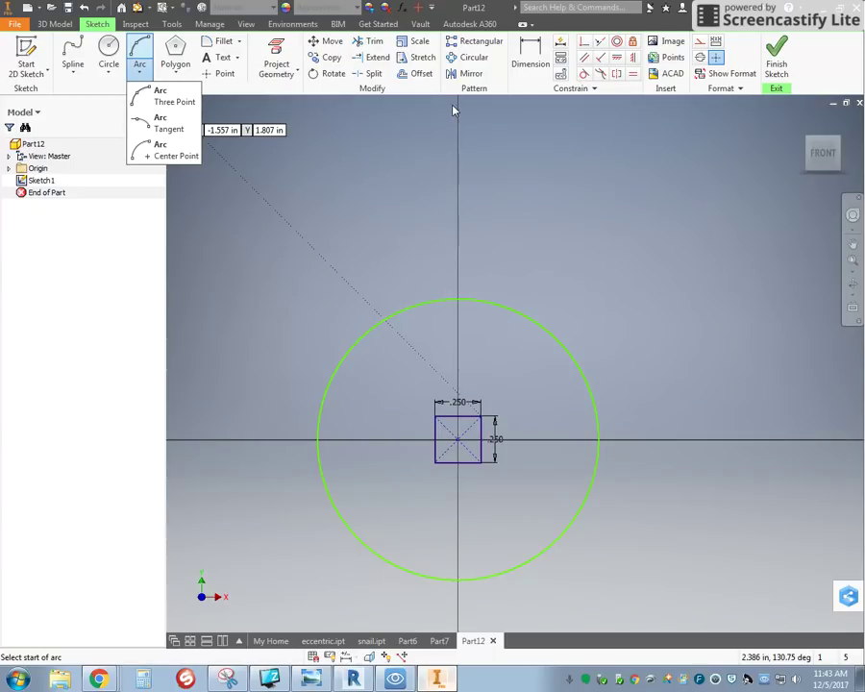
{"action": "key", "text": "alt+Tab"}
{"action": "scroll", "coordinate": [636, 536], "scroll_direction": "down", "scroll_amount": 4}
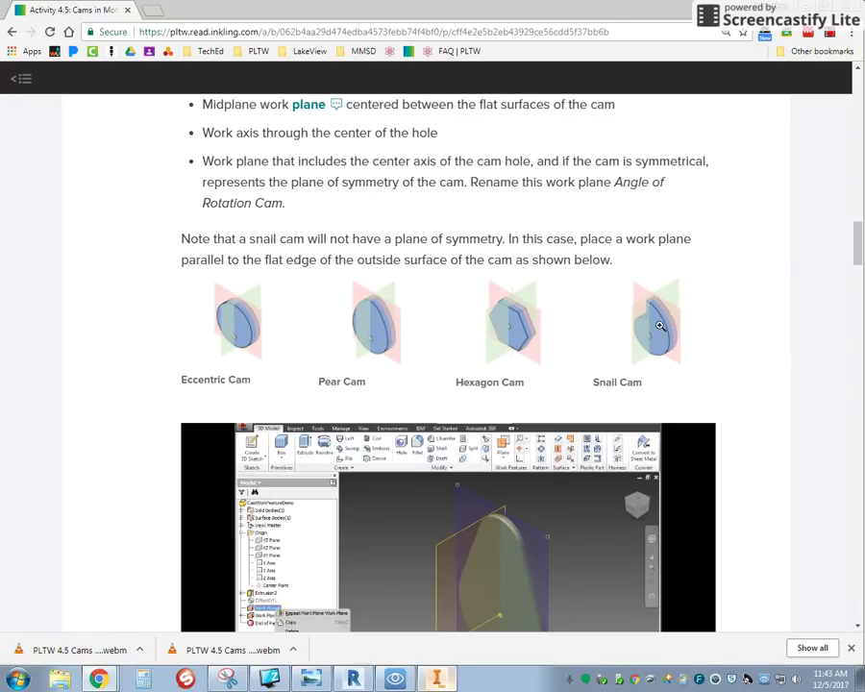
{"action": "key", "text": "alt+Tab"}
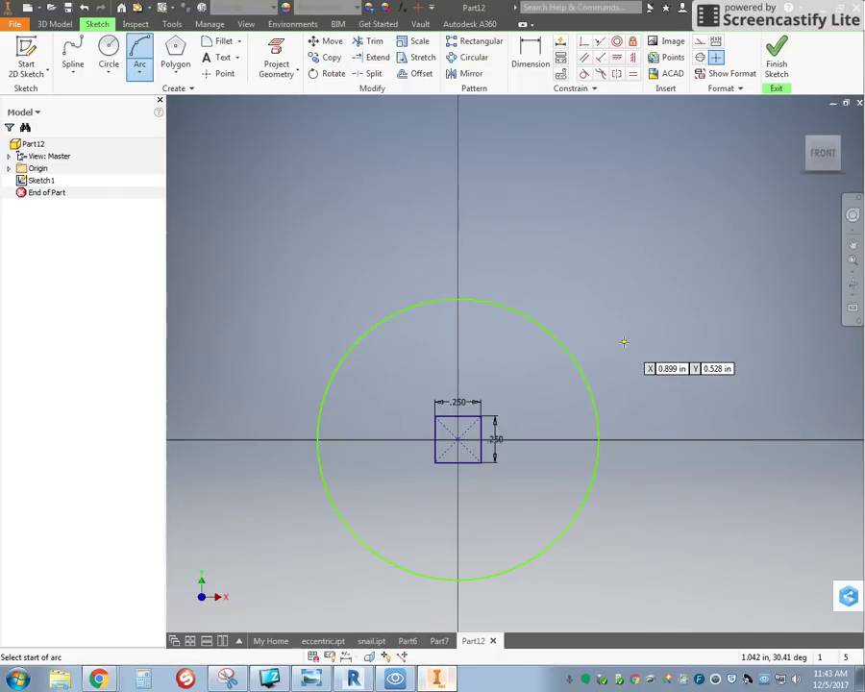
{"action": "left_click", "coordinate": [458, 580]}
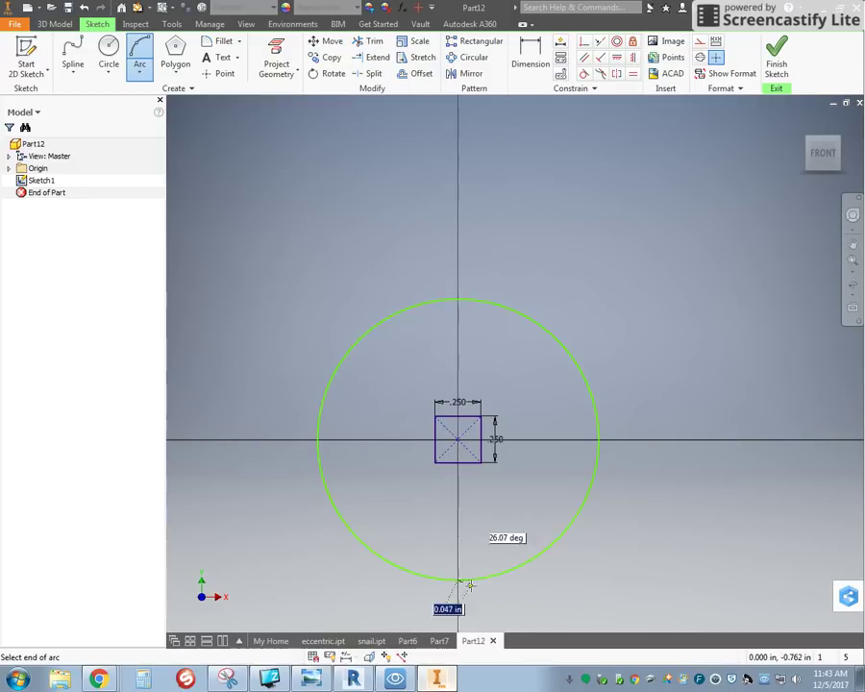
{"action": "left_click", "coordinate": [457, 100]}
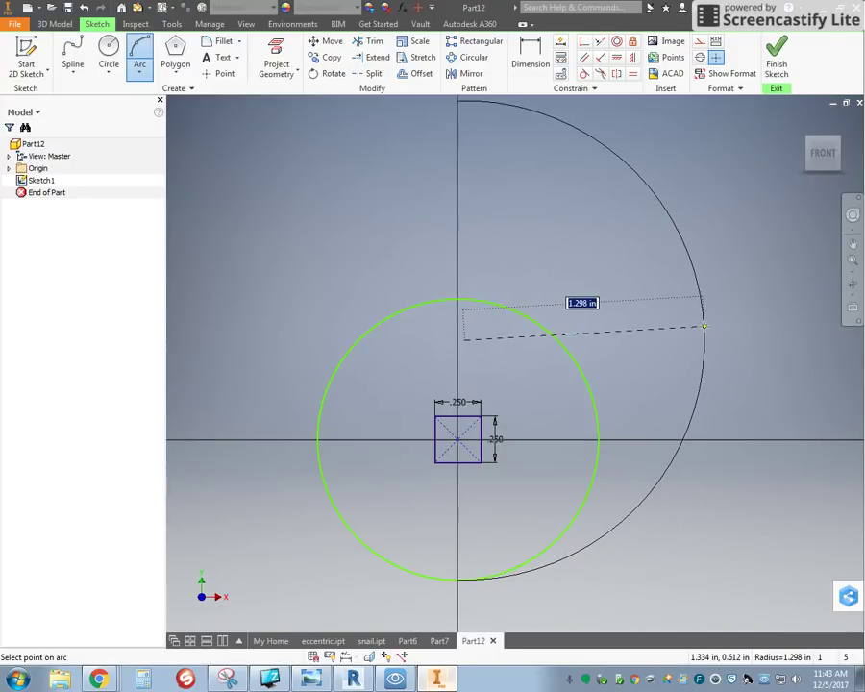
{"action": "left_click", "coordinate": [720, 342]}
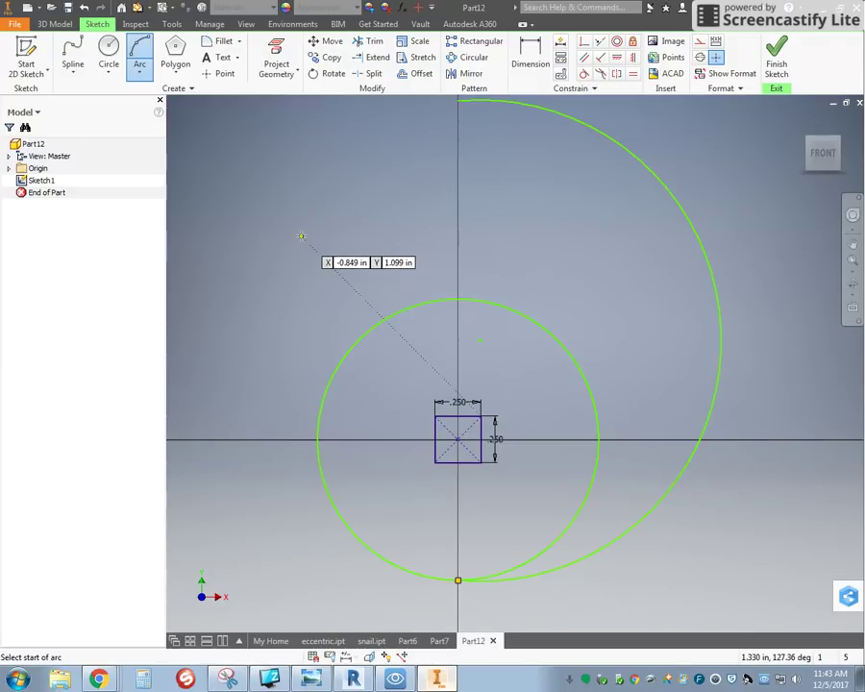
- Draw a vertical line about 1.07 in long from the arc's upper endpoint to the topmost point of the circle
{"action": "left_click", "coordinate": [74, 75]}
{"action": "left_click", "coordinate": [90, 96]}
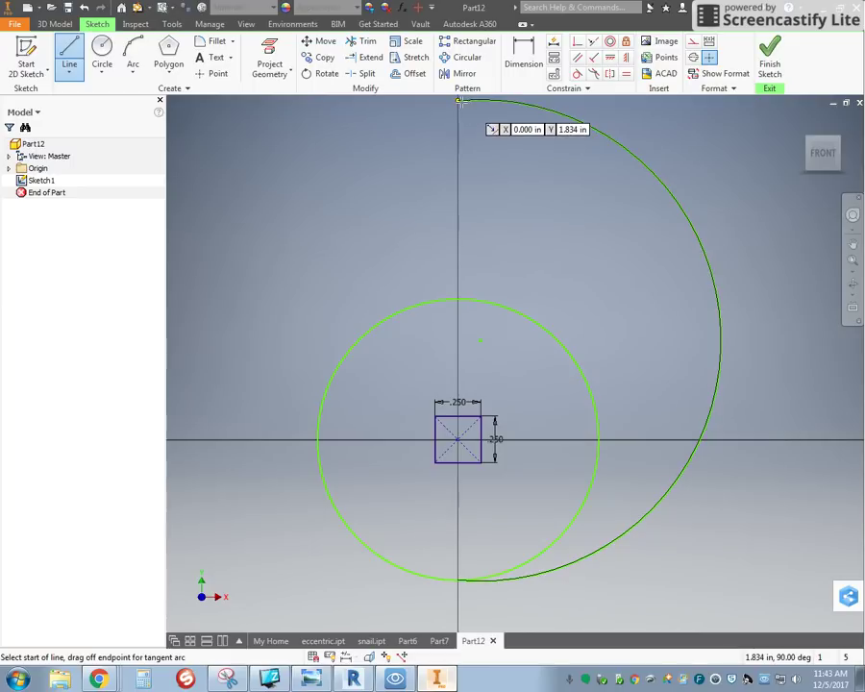
{"action": "left_click", "coordinate": [458, 100]}
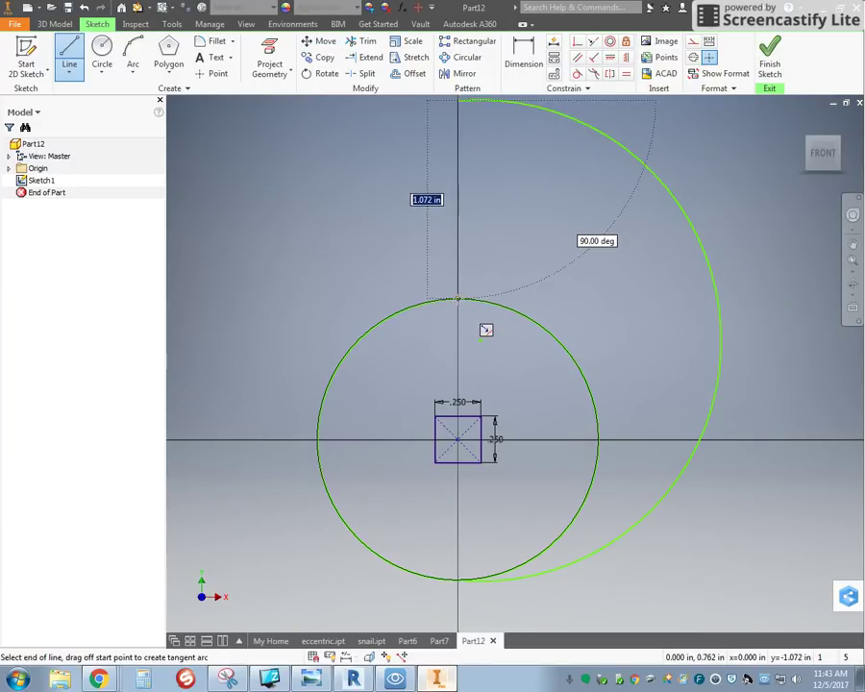
{"action": "double_click", "coordinate": [457, 299]}
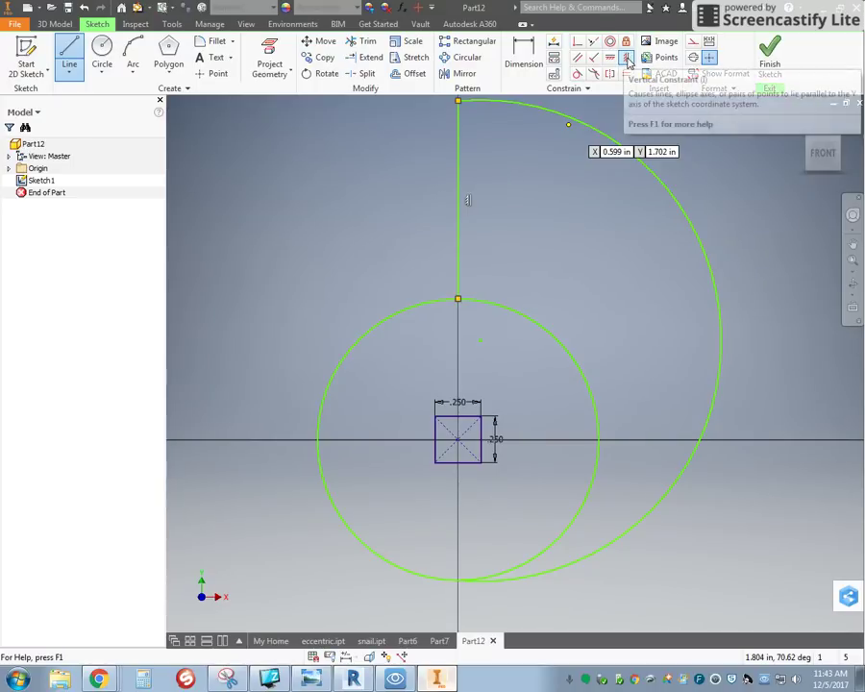
- Apply vertical constraints aligning the arc's center point, upper endpoint and lower endpoint with the center of the square
{"action": "left_click", "coordinate": [625, 59]}
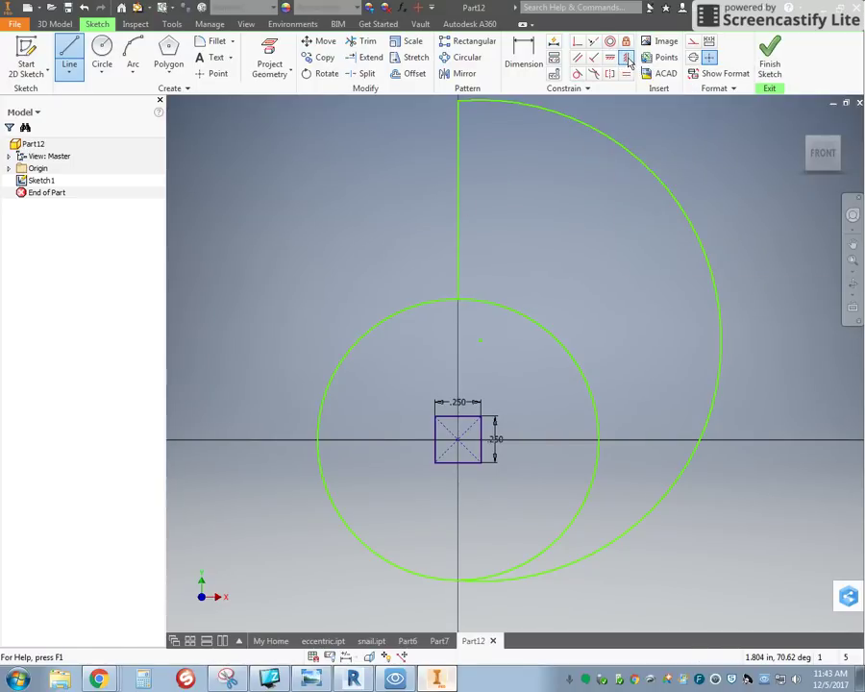
{"action": "left_click", "coordinate": [481, 343]}
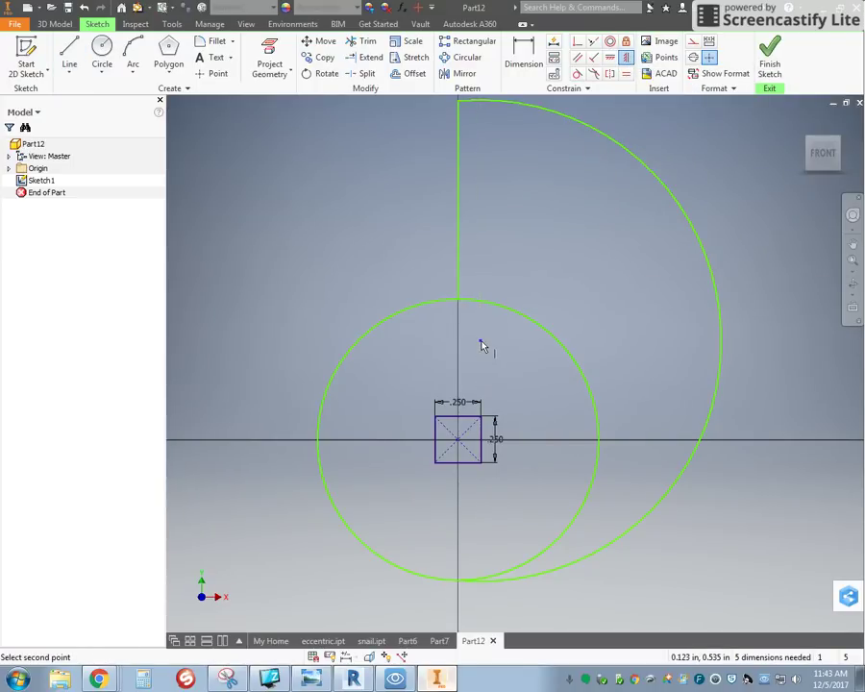
{"action": "left_click", "coordinate": [457, 439]}
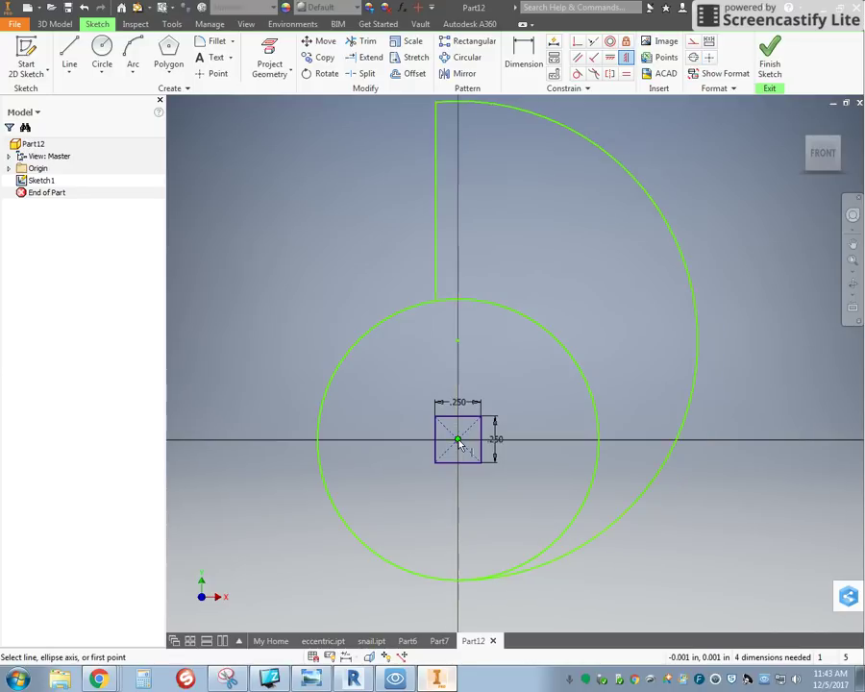
{"action": "left_click", "coordinate": [436, 106]}
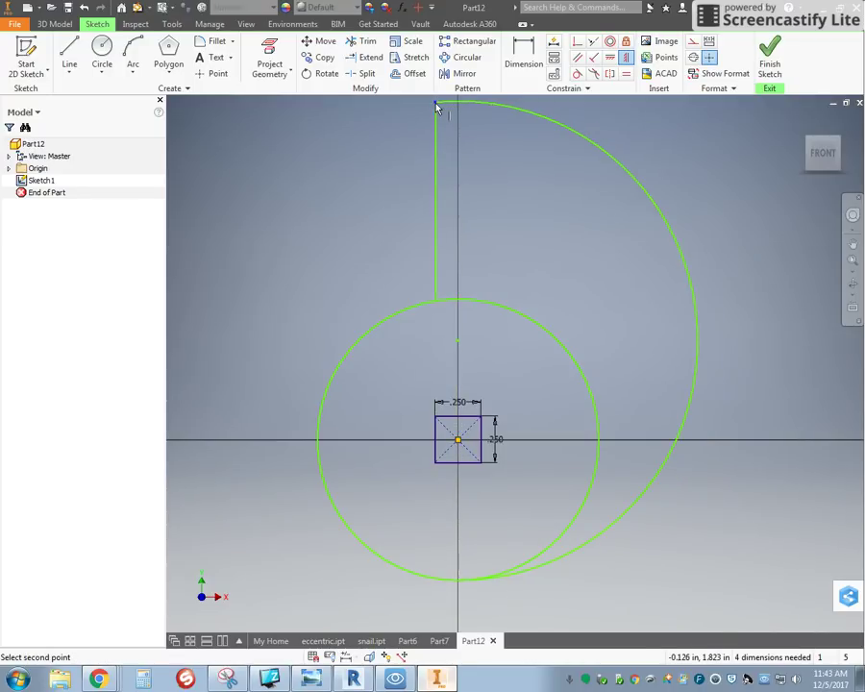
{"action": "left_click", "coordinate": [458, 439]}
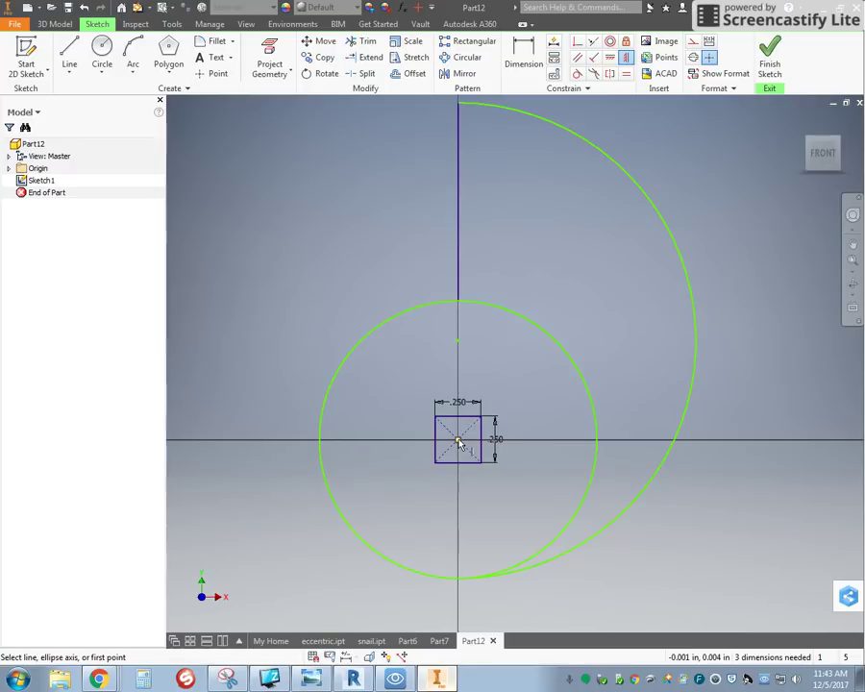
{"action": "left_click", "coordinate": [458, 581]}
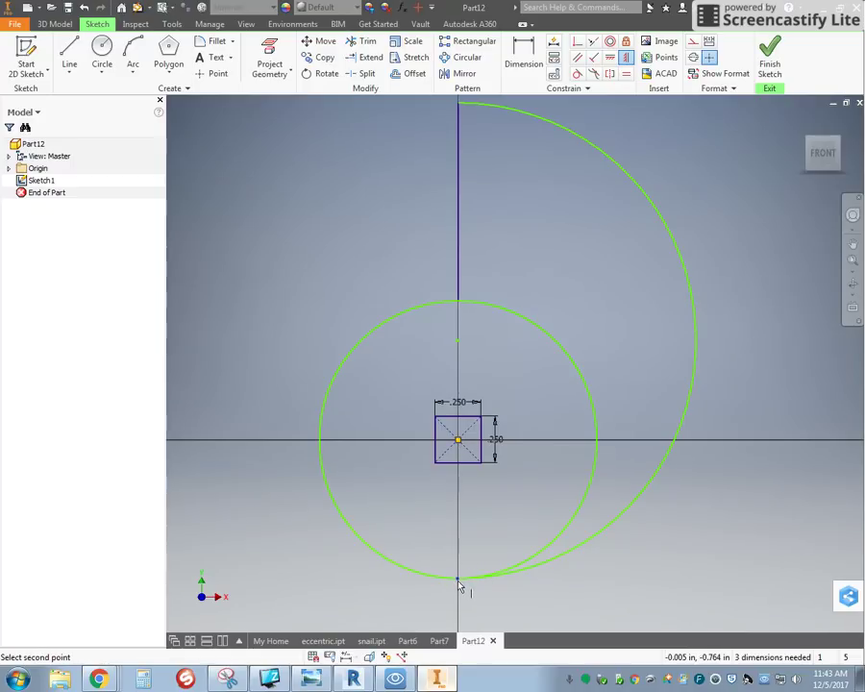
{"action": "left_click", "coordinate": [459, 441]}
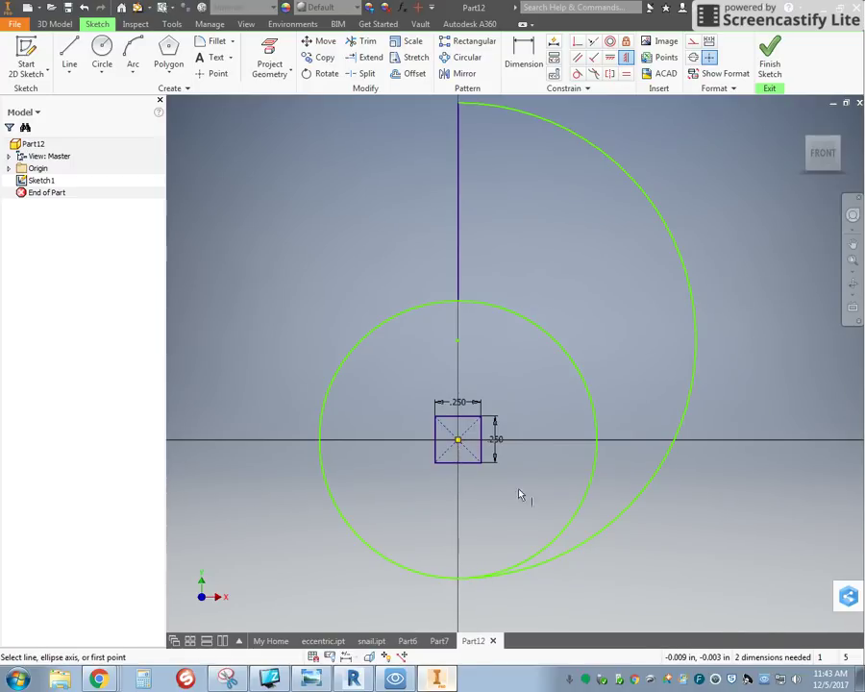
- Dimension the circle's diameter and the outer arc's radius, setting both to 1.5 in
{"action": "left_click", "coordinate": [378, 323]}
{"action": "left_click", "coordinate": [327, 311]}
{"action": "type", "text": "1.5"}
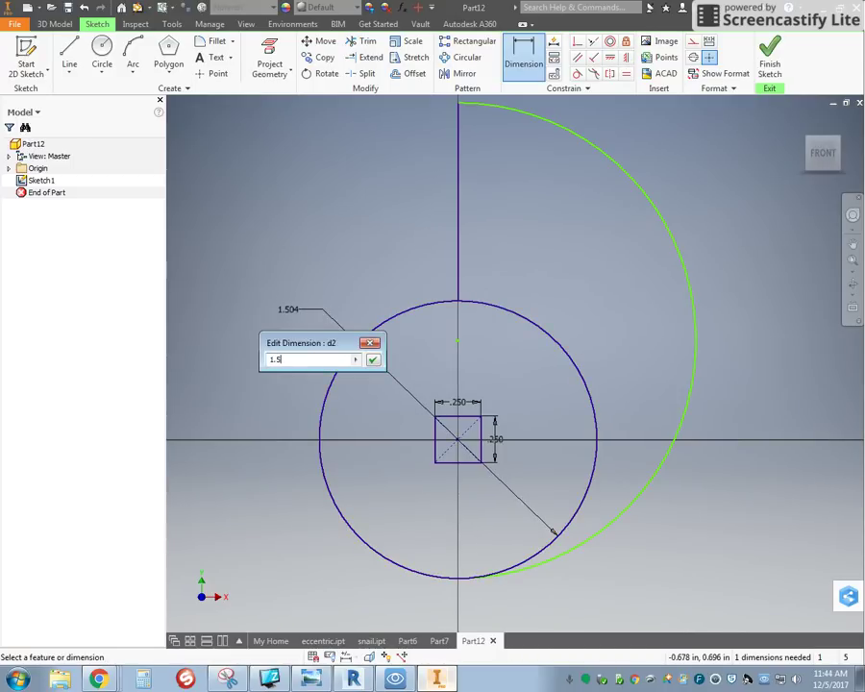
{"action": "key", "text": "Return"}
{"action": "left_click", "coordinate": [690, 288]}
{"action": "left_click", "coordinate": [759, 291]}
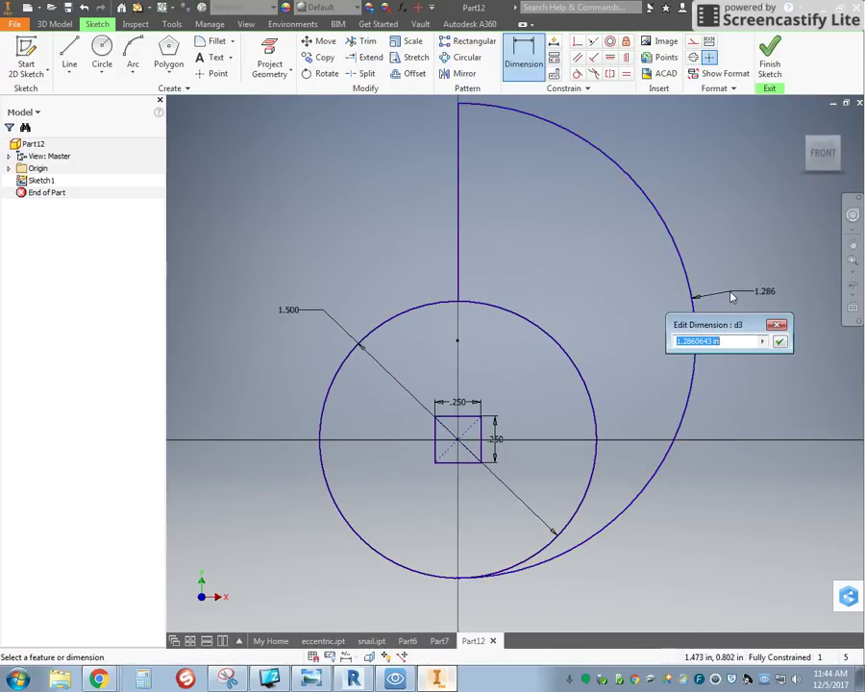
{"action": "type", "text": "1.5"}
{"action": "key", "text": "Return"}
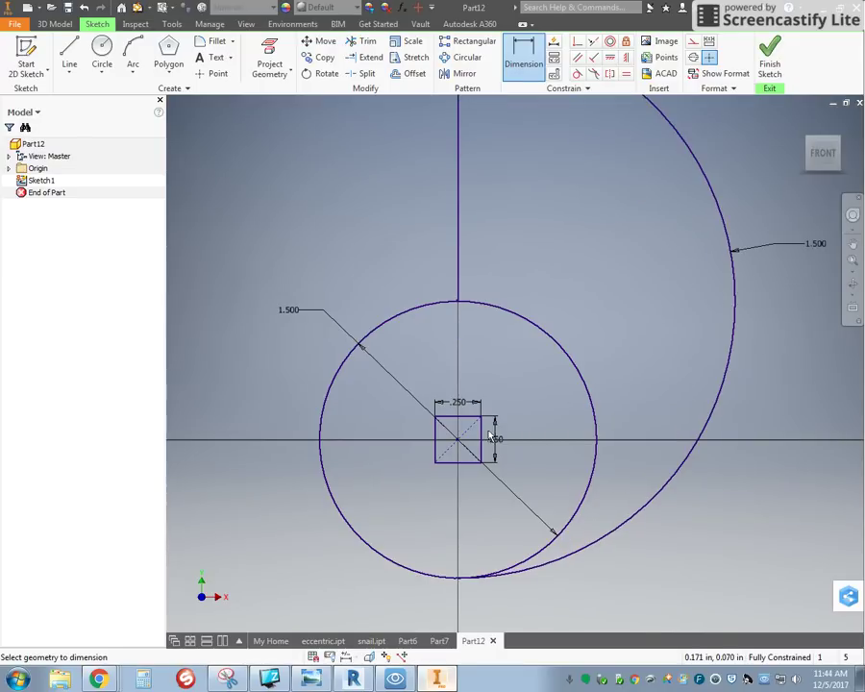
- Examine the vertical constraint symbols at the circle's lowest point and the square's center against the full cam outline
{"action": "scroll", "coordinate": [409, 514], "scroll_direction": "up", "scroll_amount": 3}
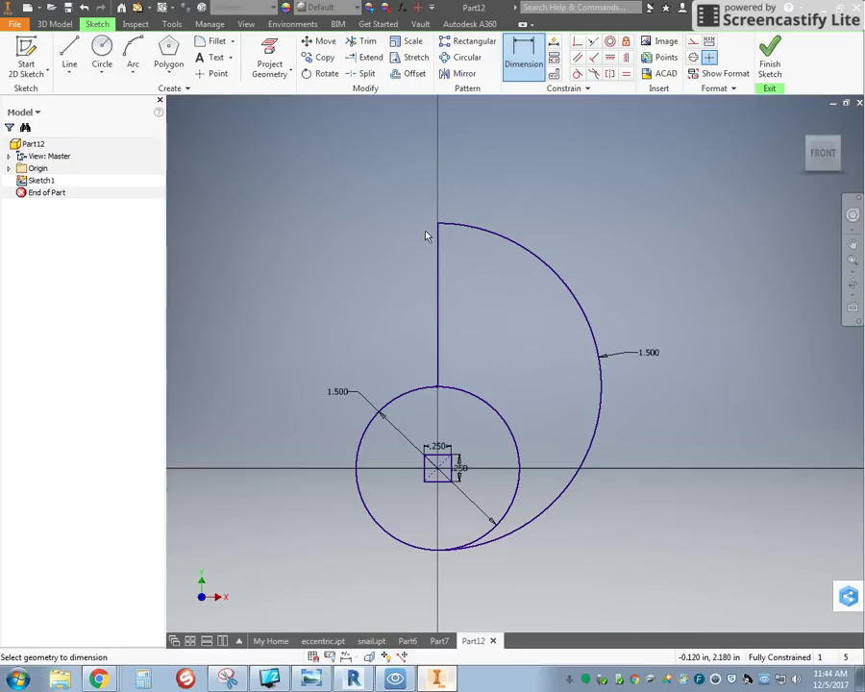
{"action": "key", "text": "Escape"}
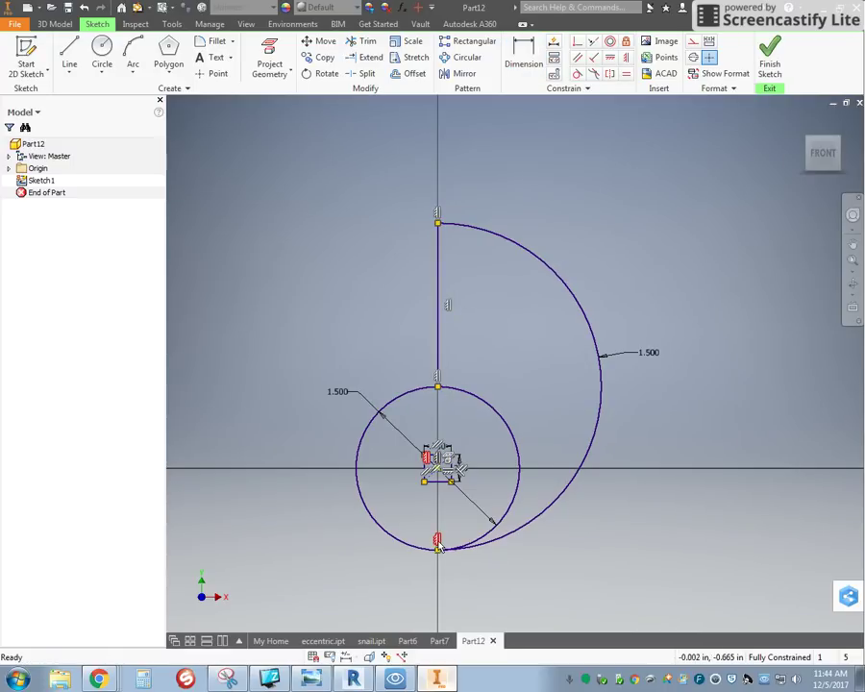
{"action": "scroll", "coordinate": [439, 545], "scroll_direction": "down", "scroll_amount": 4}
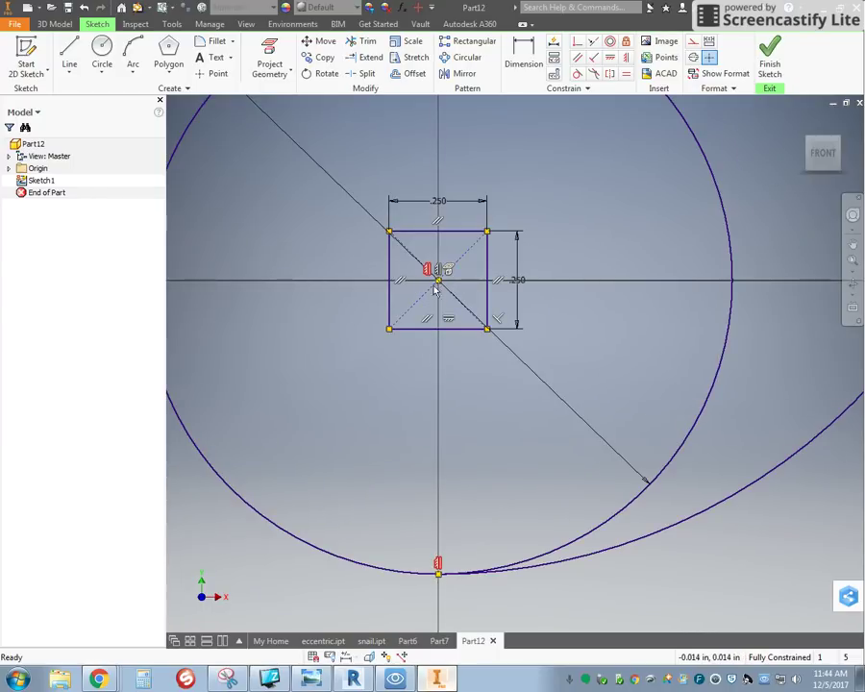
{"action": "scroll", "coordinate": [434, 289], "scroll_direction": "up", "scroll_amount": 5}
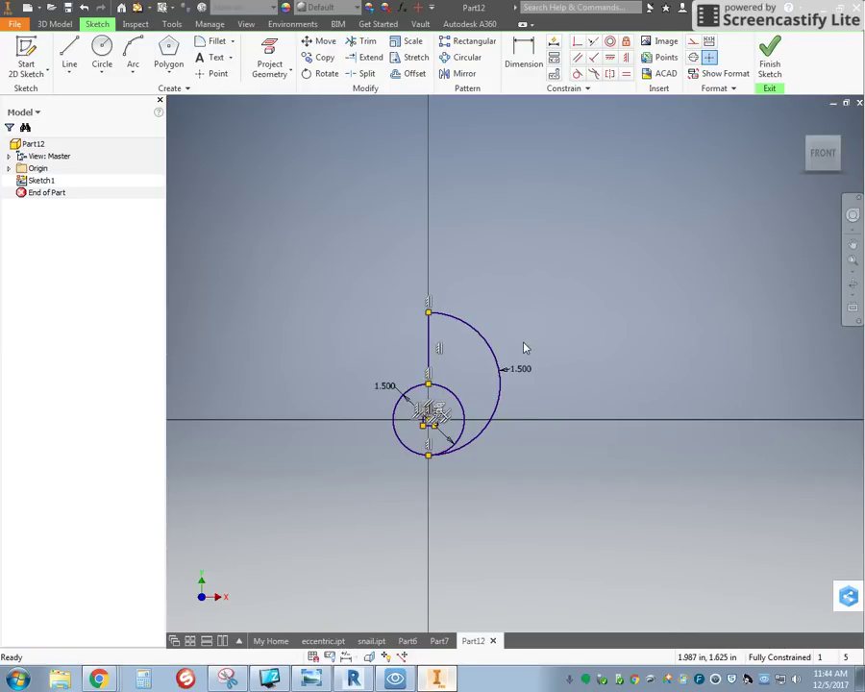
{"action": "scroll", "coordinate": [423, 406], "scroll_direction": "down", "scroll_amount": 4}
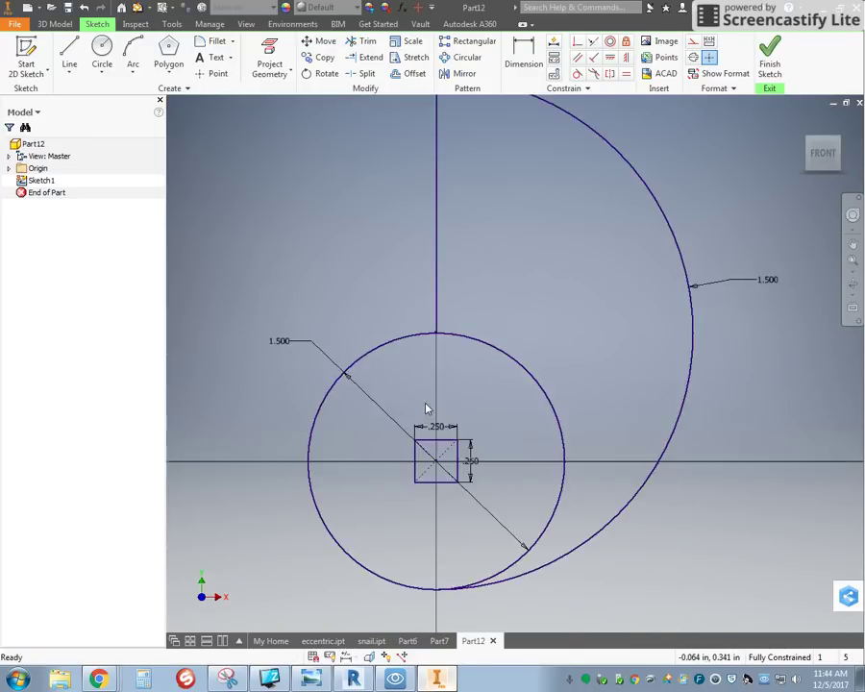
{"action": "scroll", "coordinate": [423, 409], "scroll_direction": "up", "scroll_amount": 2}
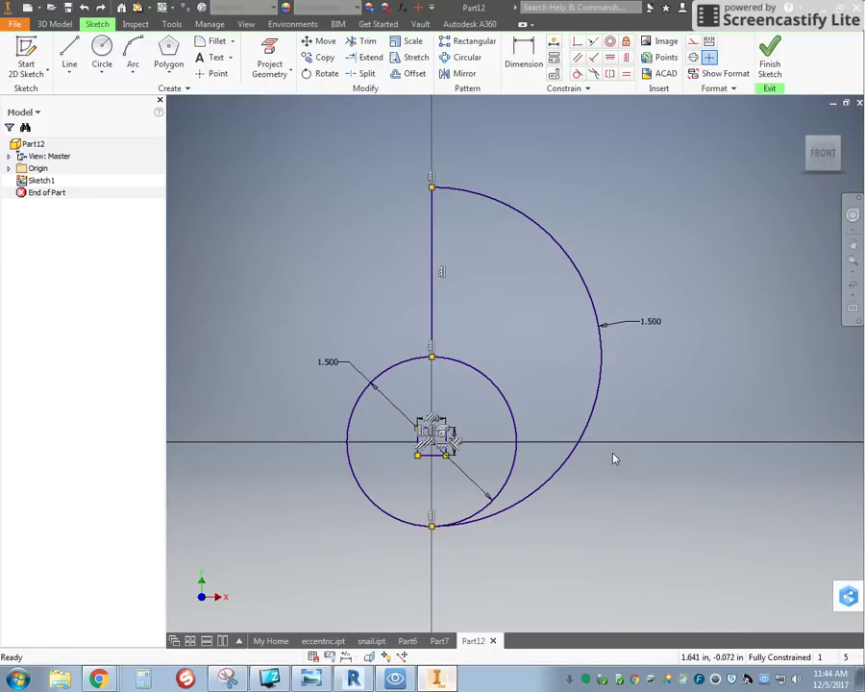
- Undo the arc's radius dimension and the circle's diameter dimension
{"action": "key", "text": "ctrl+z"}
{"action": "key", "text": "ctrl+z"}
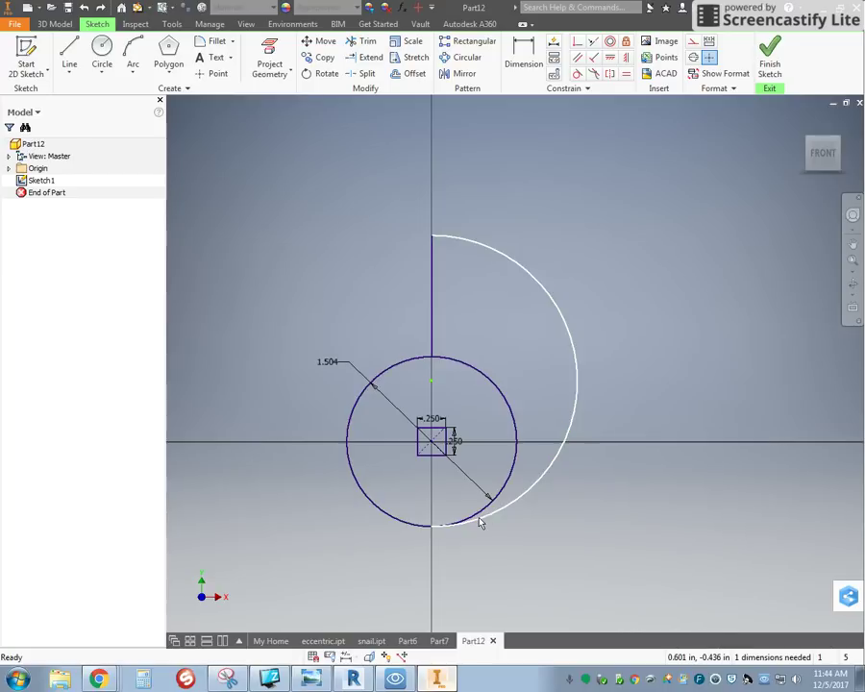
{"action": "key", "text": "ctrl+z"}
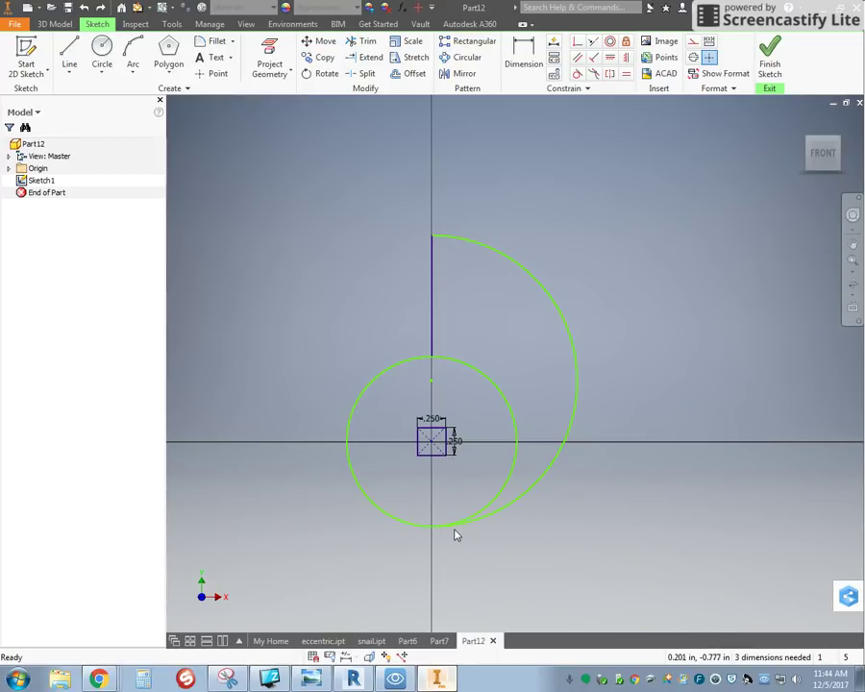
- Dimension the outer arc's radius and set it to 1.5 in
{"action": "key", "text": "d"}
{"action": "left_click", "coordinate": [554, 471]}
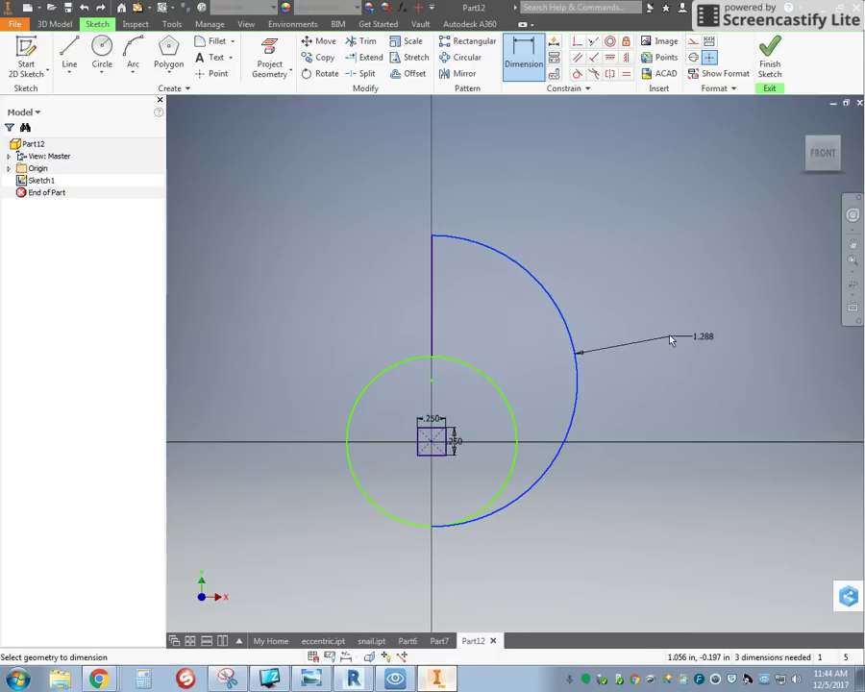
{"action": "left_click", "coordinate": [677, 314]}
{"action": "type", "text": "1.5"}
{"action": "key", "text": "Return"}
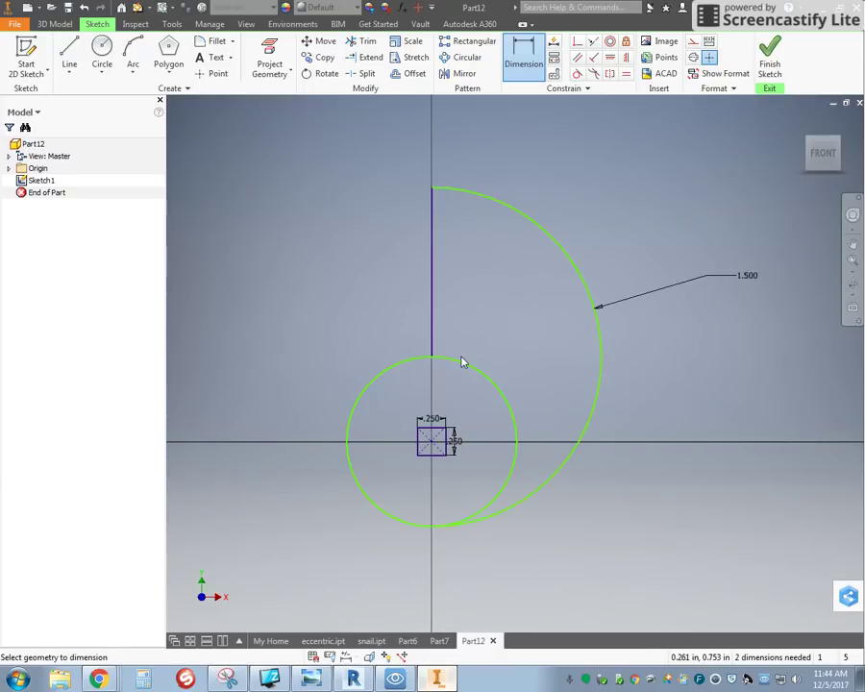
- Dimension the inner circle's diameter and set it to 1.5 in
{"action": "left_click", "coordinate": [382, 377]}
{"action": "left_click", "coordinate": [317, 363]}
{"action": "type", "text": "1.5"}
{"action": "key", "text": "Return"}
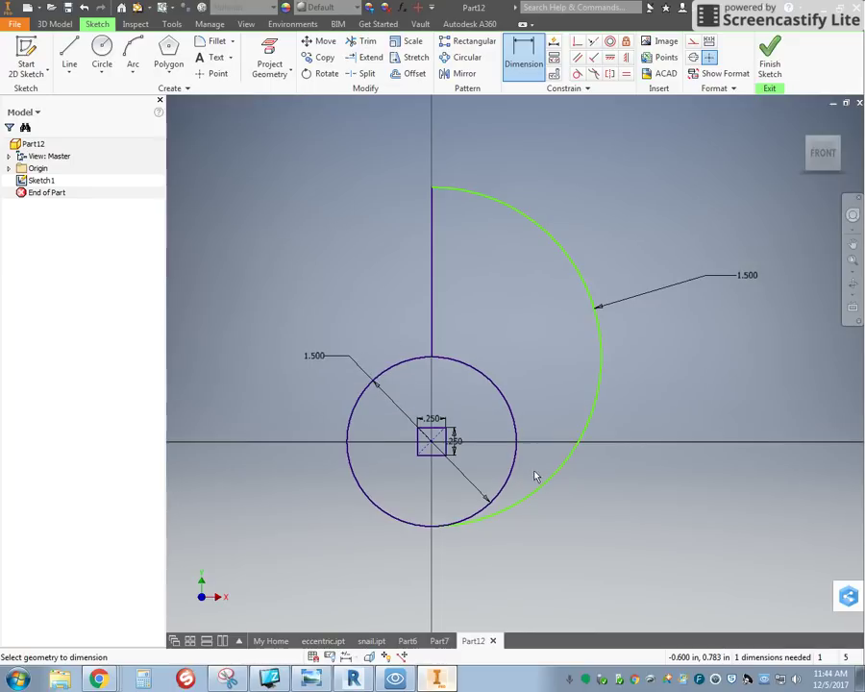
- Move the outer arc's endpoints along the vertical line and around the inner circle to test its remaining freedom
{"action": "key", "text": "Escape"}
{"action": "left_click_drag", "start_coordinate": [433, 187], "coordinate": [469, 253]}
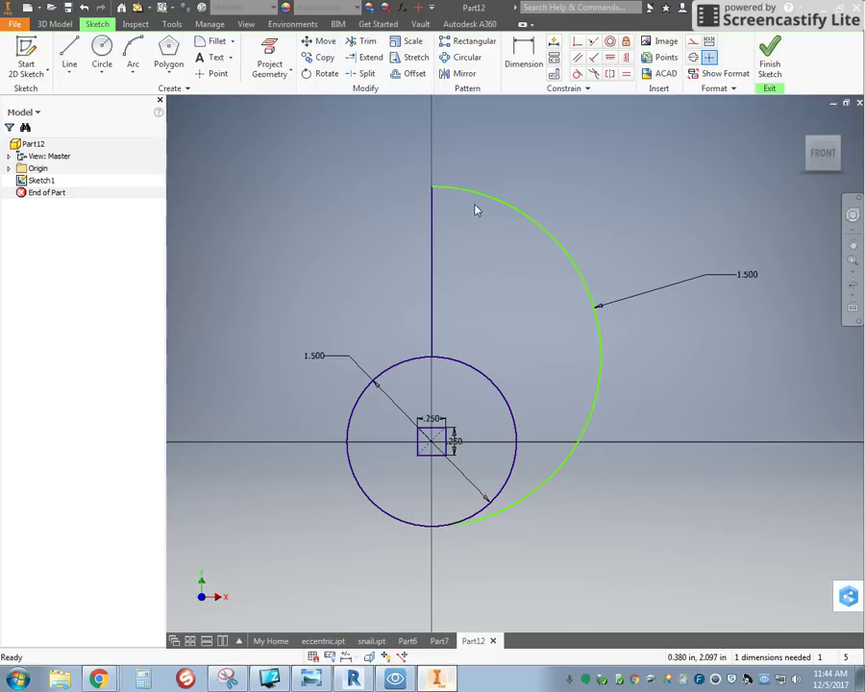
{"action": "left_click_drag", "start_coordinate": [431, 187], "coordinate": [447, 221]}
{"action": "left_click_drag", "start_coordinate": [517, 433], "coordinate": [505, 487]}
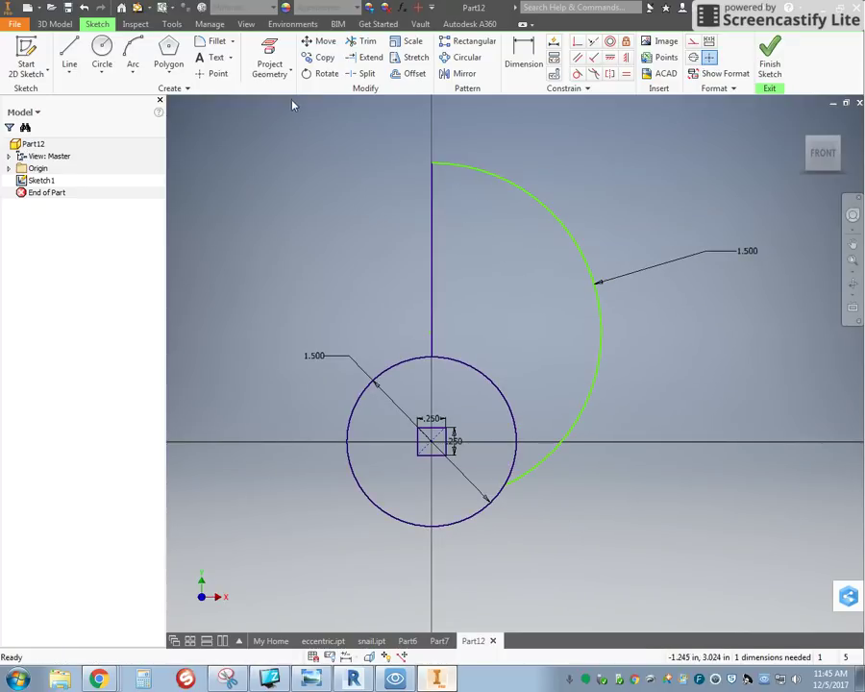
{"action": "left_click_drag", "start_coordinate": [505, 485], "coordinate": [503, 392]}
{"action": "scroll", "coordinate": [565, 504], "scroll_direction": "down", "scroll_amount": 4}
{"action": "scroll", "coordinate": [566, 509], "scroll_direction": "down", "scroll_amount": 5}
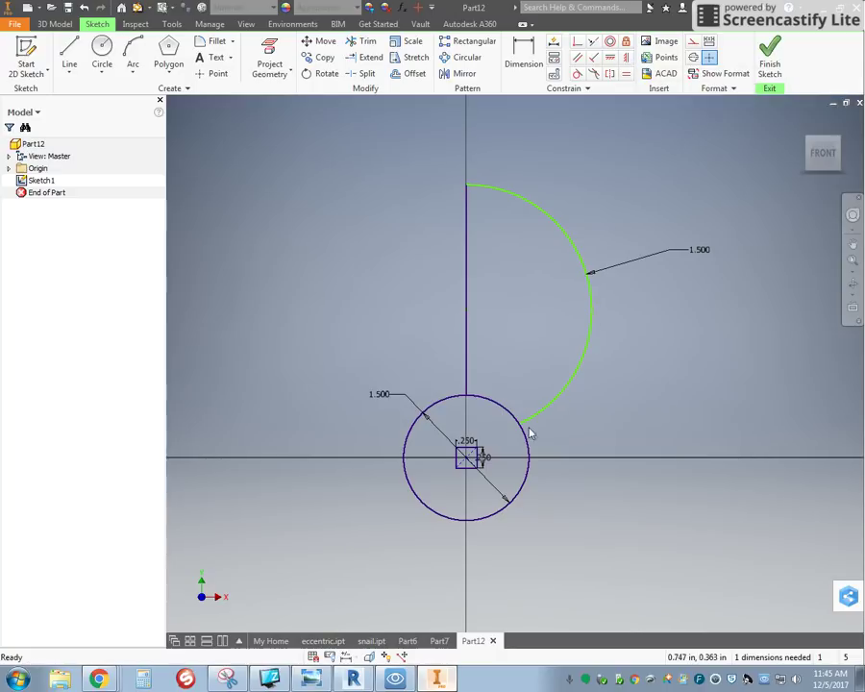
{"action": "left_click_drag", "start_coordinate": [519, 422], "coordinate": [504, 529]}
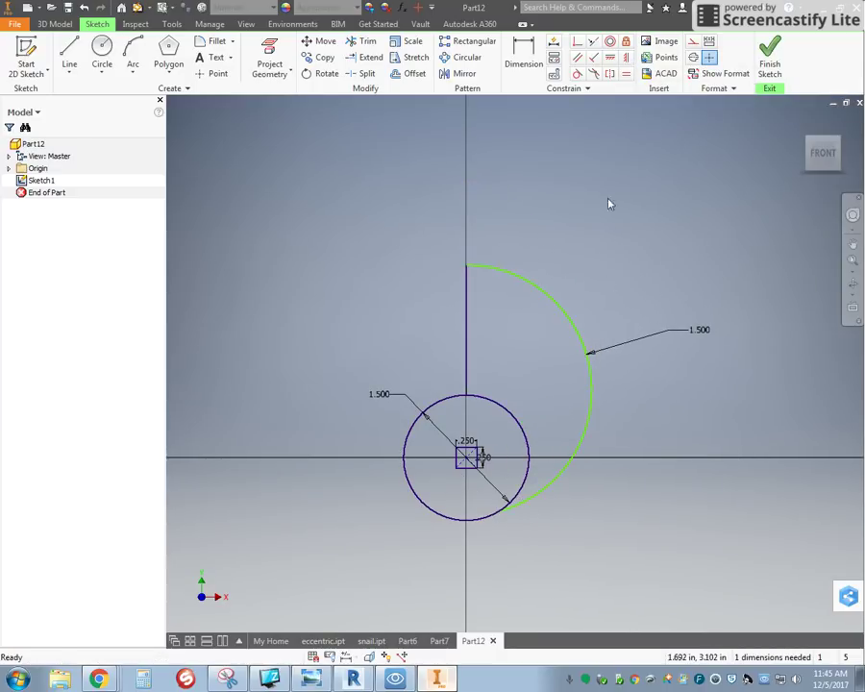
- Constrain the outer arc's lower endpoint vertically in line with the inner circle's center
{"action": "left_click", "coordinate": [627, 58]}
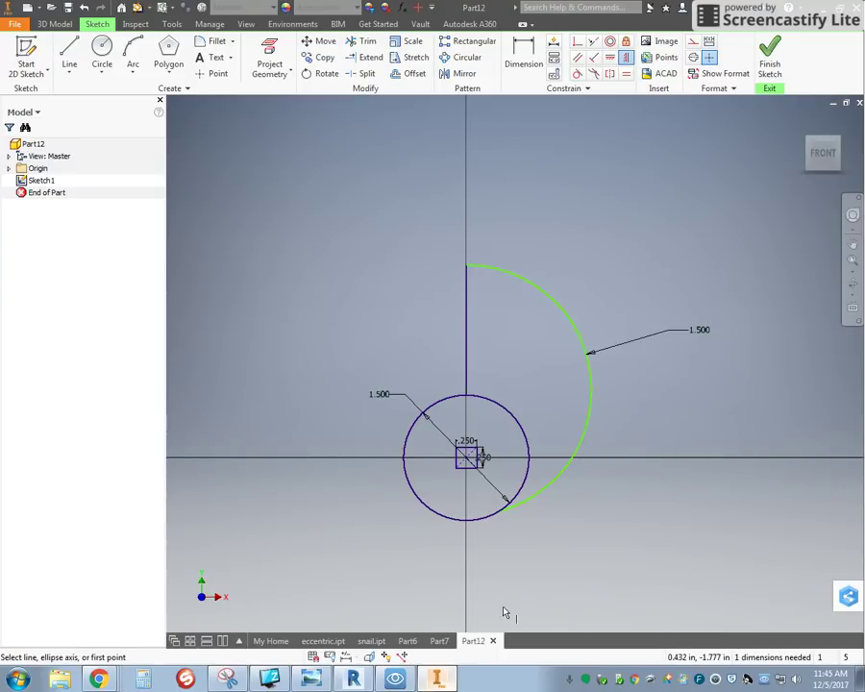
{"action": "left_click", "coordinate": [500, 517]}
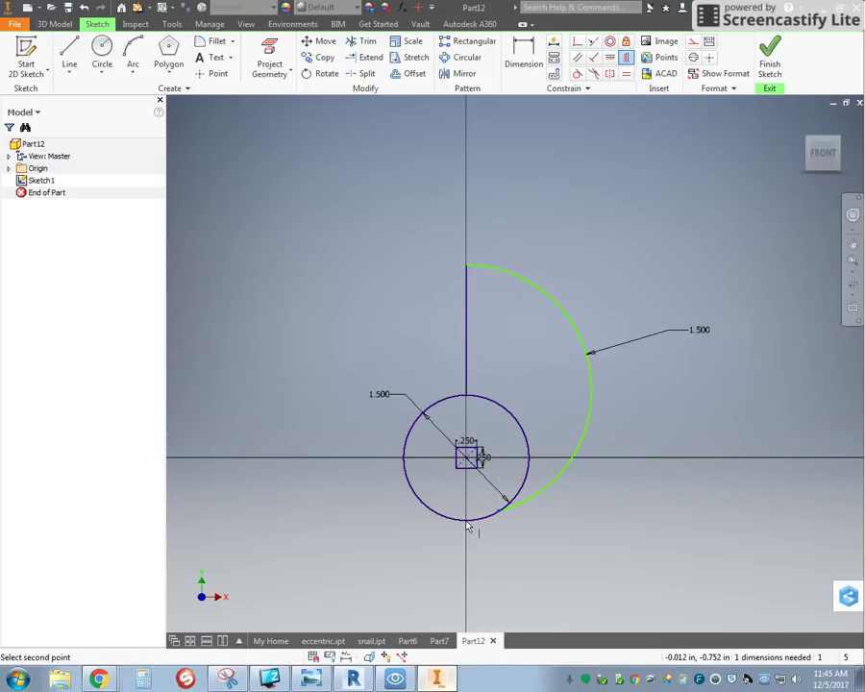
{"action": "left_click", "coordinate": [468, 459]}
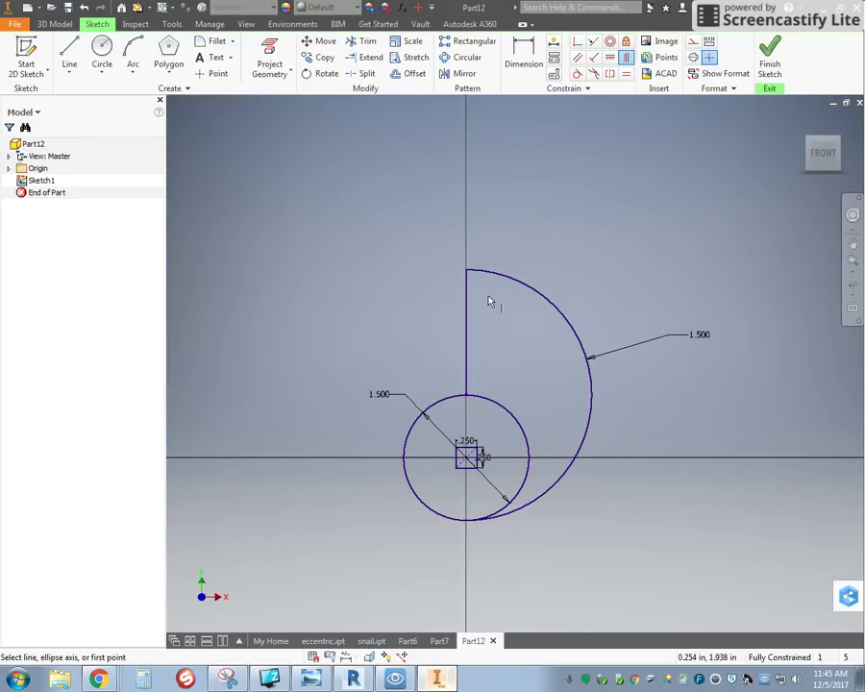
- Finish the sketch and extrude the crescent and circle regions symmetrically by 0.25 in, leaving the square hole open
{"action": "left_click", "coordinate": [771, 58]}
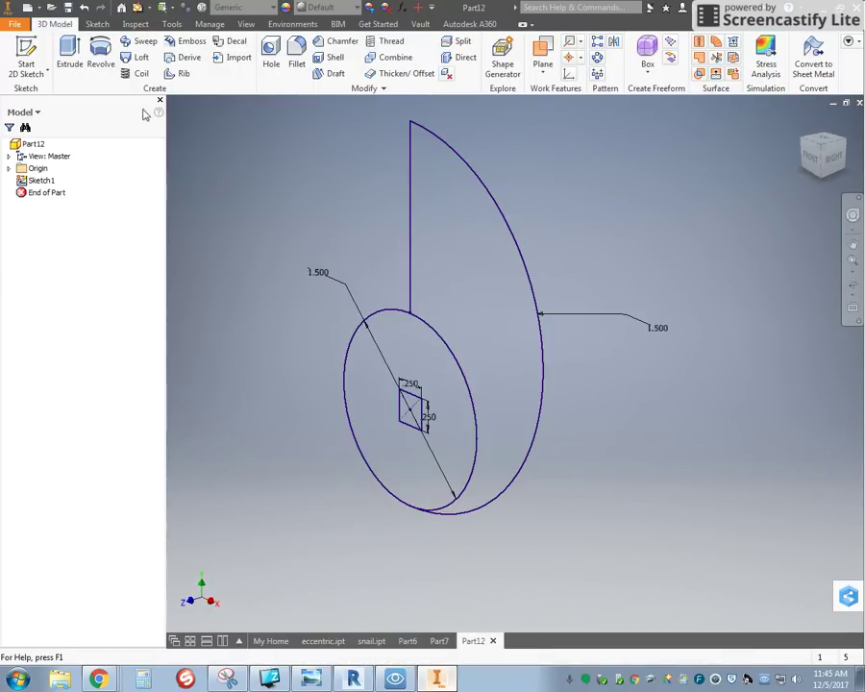
{"action": "left_click", "coordinate": [69, 52]}
{"action": "left_click", "coordinate": [459, 299]}
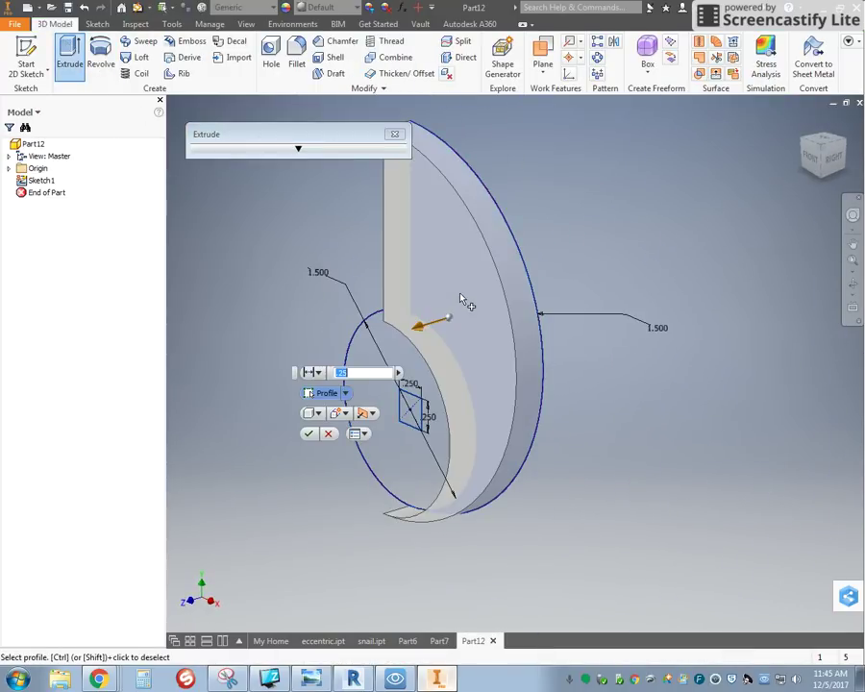
{"action": "left_click", "coordinate": [411, 343]}
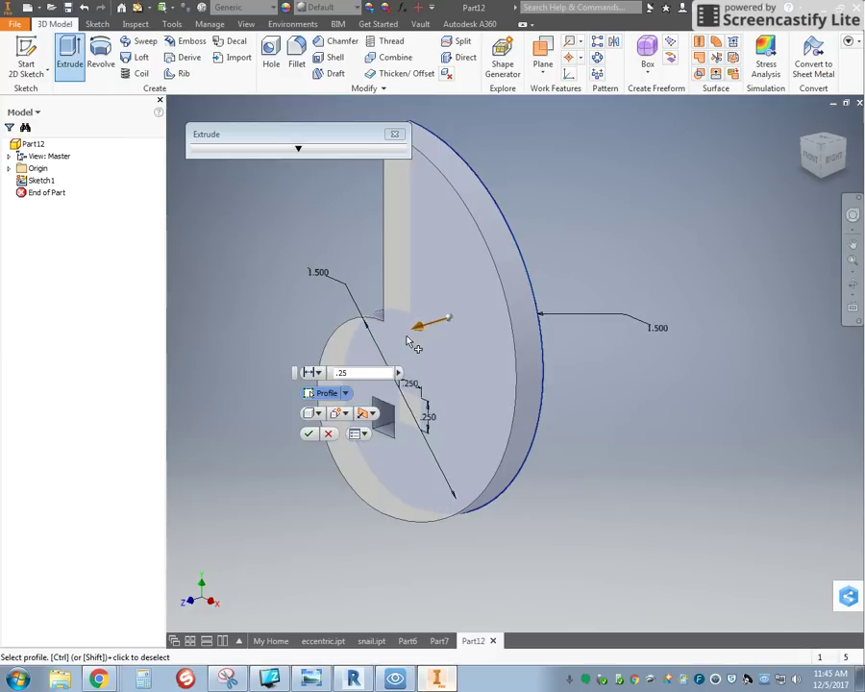
{"action": "left_click", "coordinate": [370, 414]}
{"action": "left_click", "coordinate": [423, 458]}
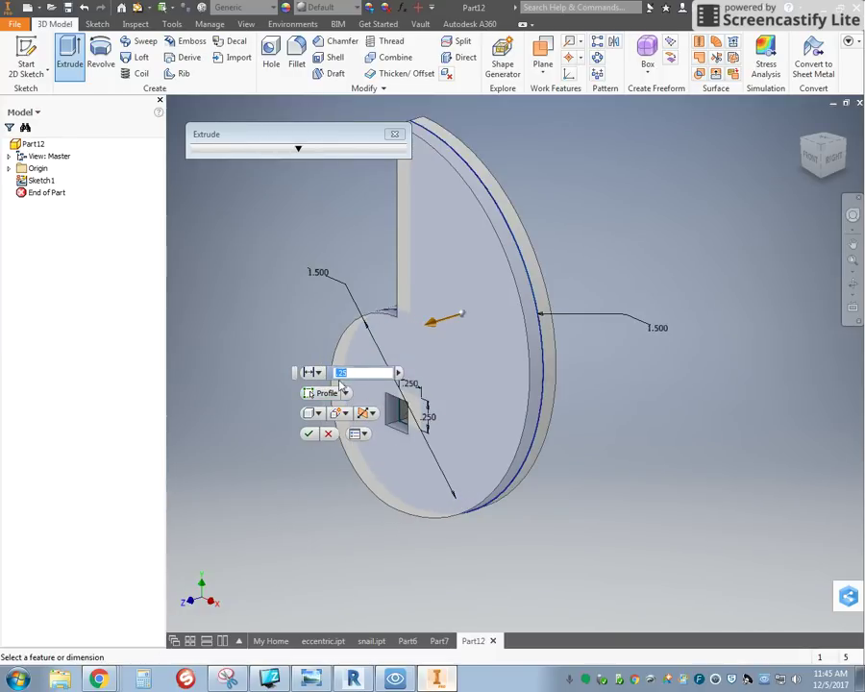
{"action": "type", "text": "1 mm"}
{"action": "left_click", "coordinate": [308, 433]}
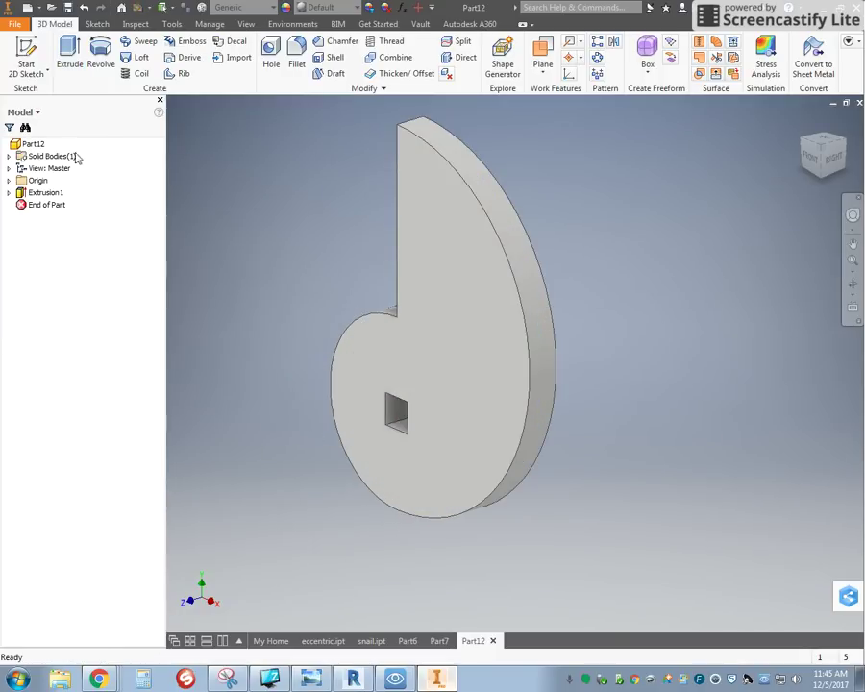
- Turn on visibility of the YZ plane, XY plane and Z axis of the snail cam
{"action": "left_click", "coordinate": [8, 181]}
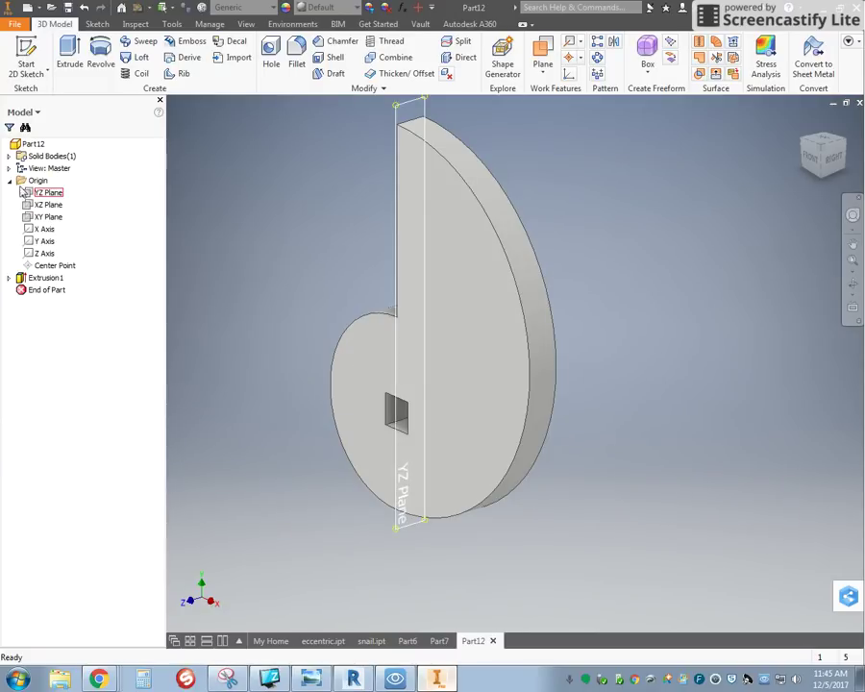
{"action": "left_click", "coordinate": [9, 181]}
{"action": "left_click", "coordinate": [8, 181]}
{"action": "left_click", "coordinate": [44, 193]}
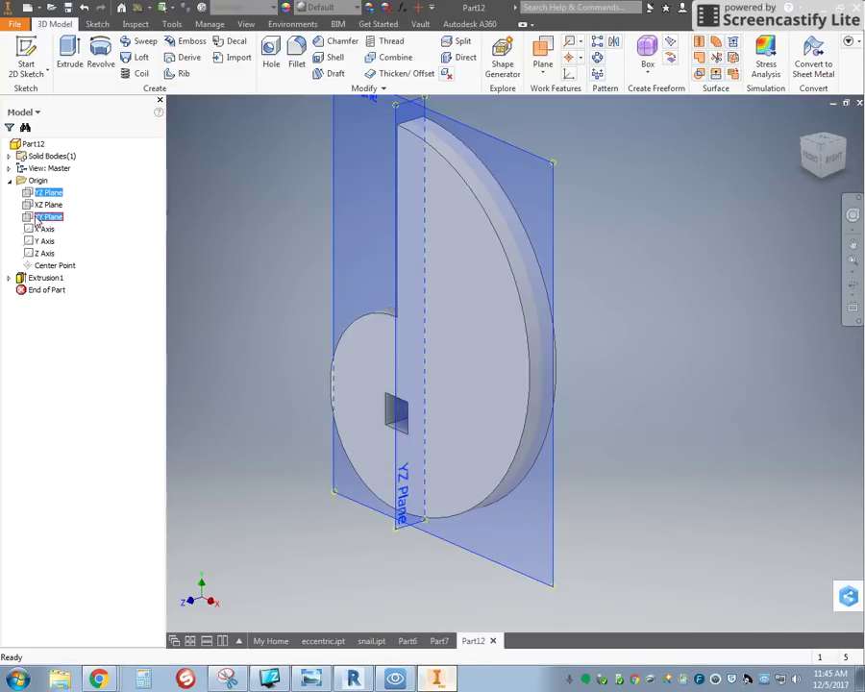
{"action": "right_click", "coordinate": [36, 216]}
{"action": "left_click", "coordinate": [60, 289]}
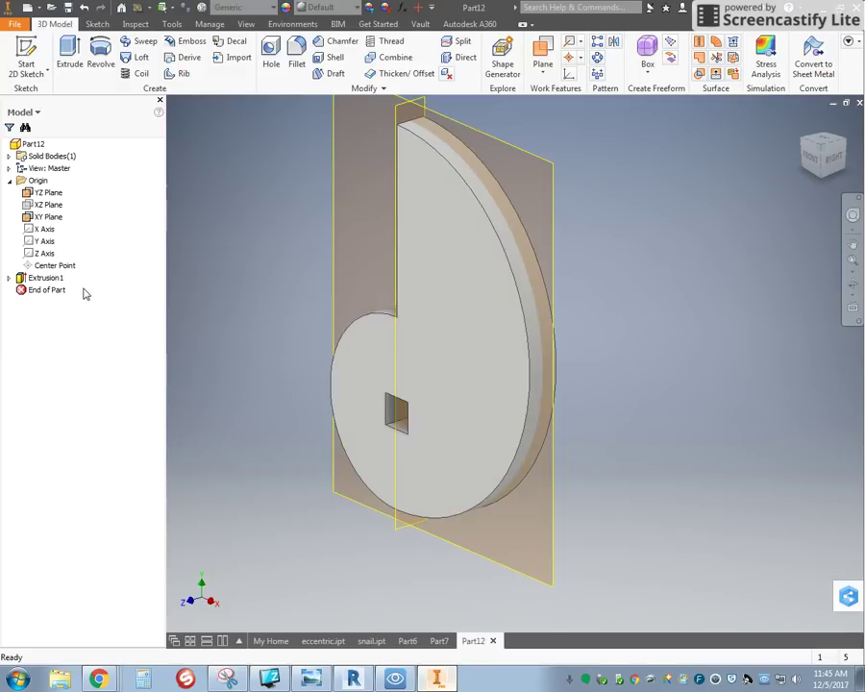
{"action": "right_click", "coordinate": [45, 253]}
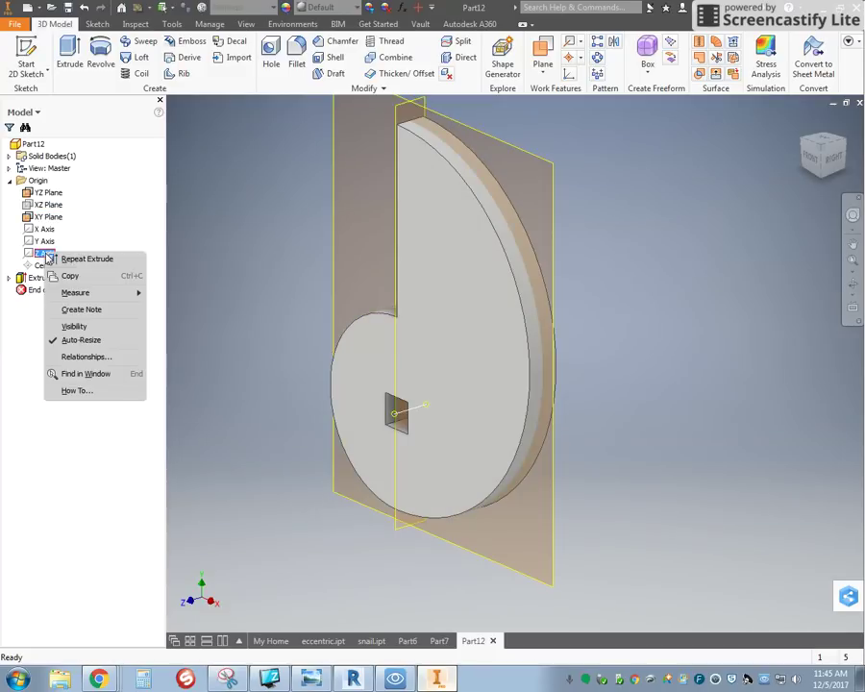
{"action": "left_click", "coordinate": [95, 326]}
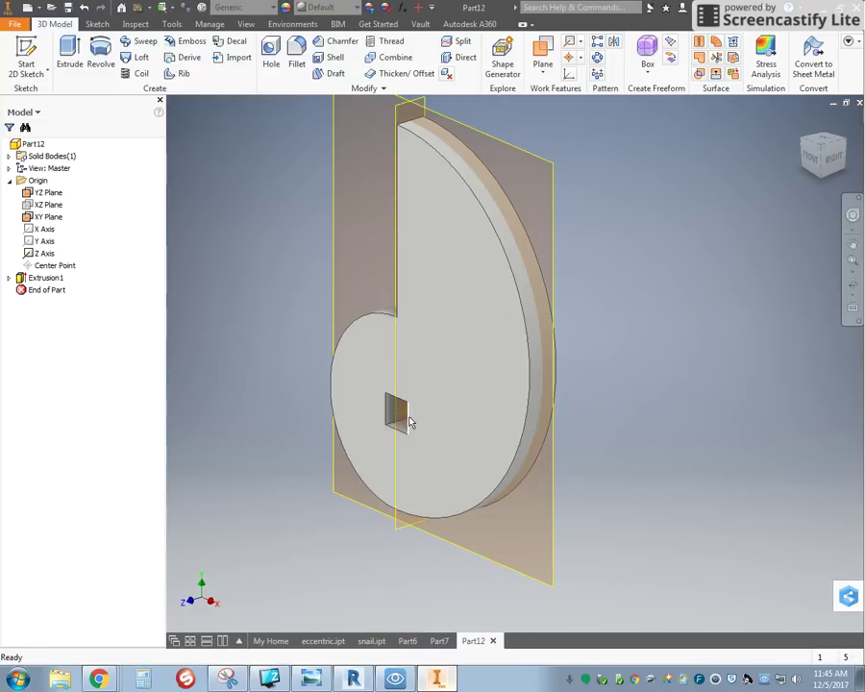